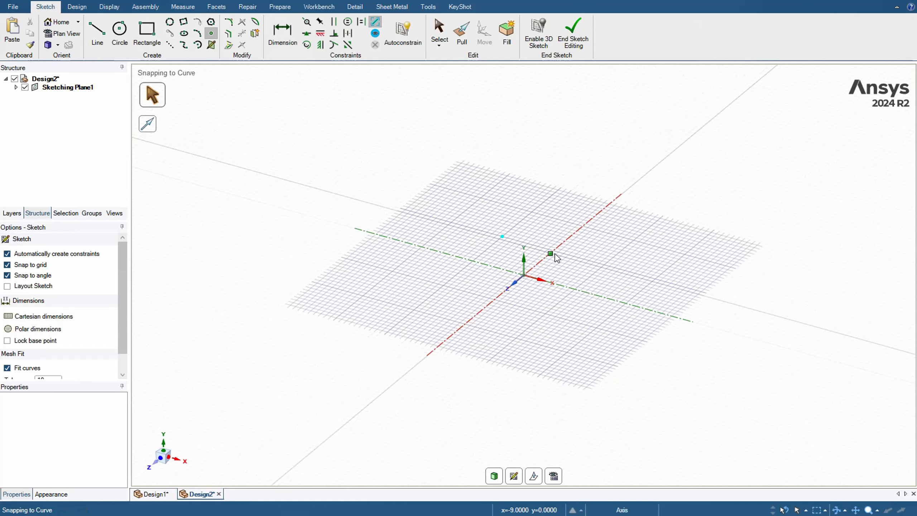
Place eleven more sketch points on the grid in a winding S-shaped sequence, starting on the red axis and continuing towards the front.
{"action": "left_click", "coordinate": [554, 250]}
{"action": "left_click", "coordinate": [562, 260]}
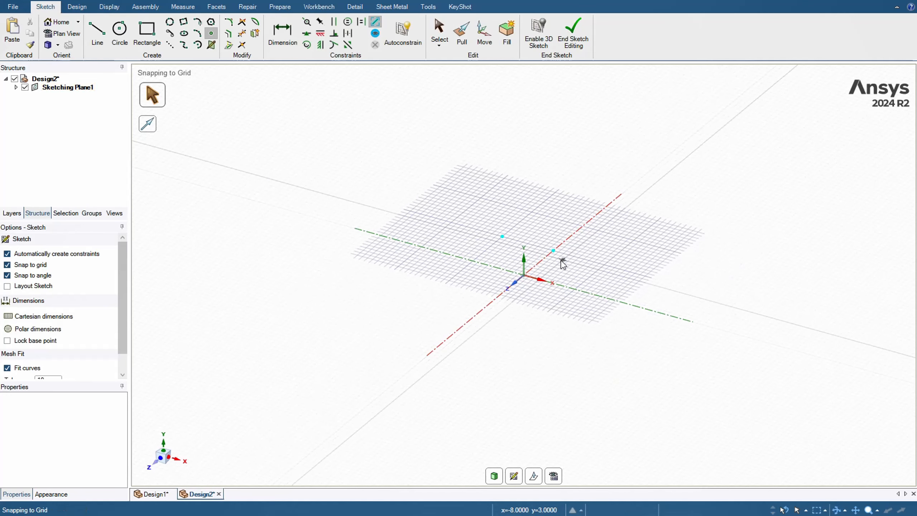
{"action": "left_click", "coordinate": [570, 275]}
{"action": "left_click", "coordinate": [557, 274]}
{"action": "left_click", "coordinate": [526, 289]}
{"action": "left_click", "coordinate": [526, 295]}
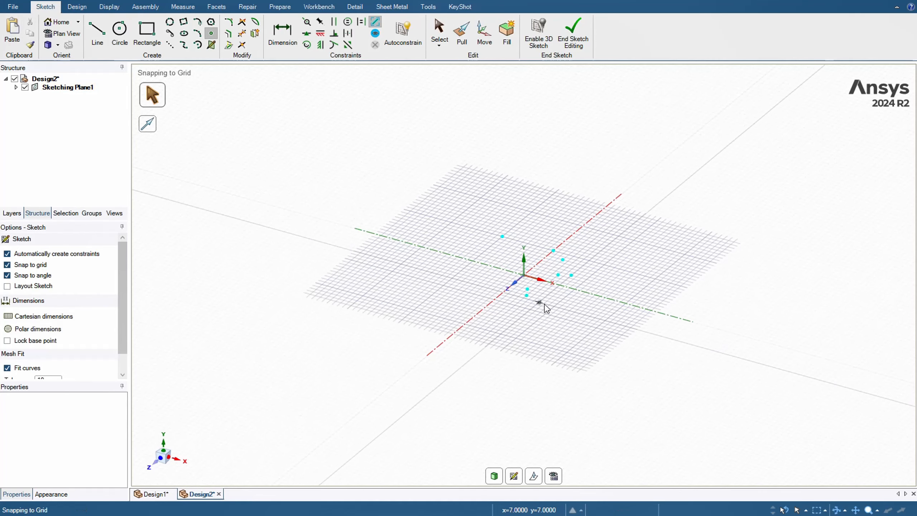
{"action": "left_click", "coordinate": [543, 303]}
{"action": "left_click", "coordinate": [559, 308]}
{"action": "left_click", "coordinate": [566, 312]}
{"action": "left_click", "coordinate": [548, 327]}
{"action": "left_click", "coordinate": [540, 329]}
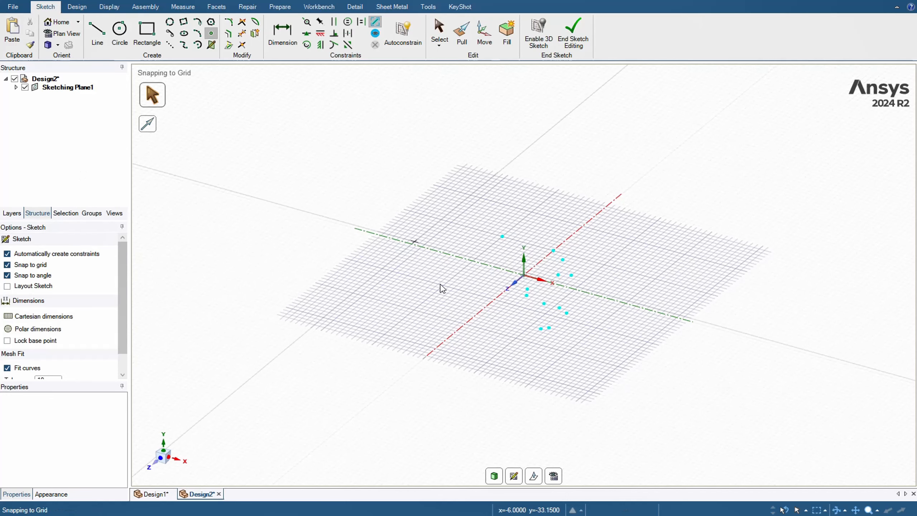
Add a sketch point midway between the first point and the point on the red axis.
{"action": "scroll", "coordinate": [553, 310], "scroll_direction": "up", "scroll_amount": 5}
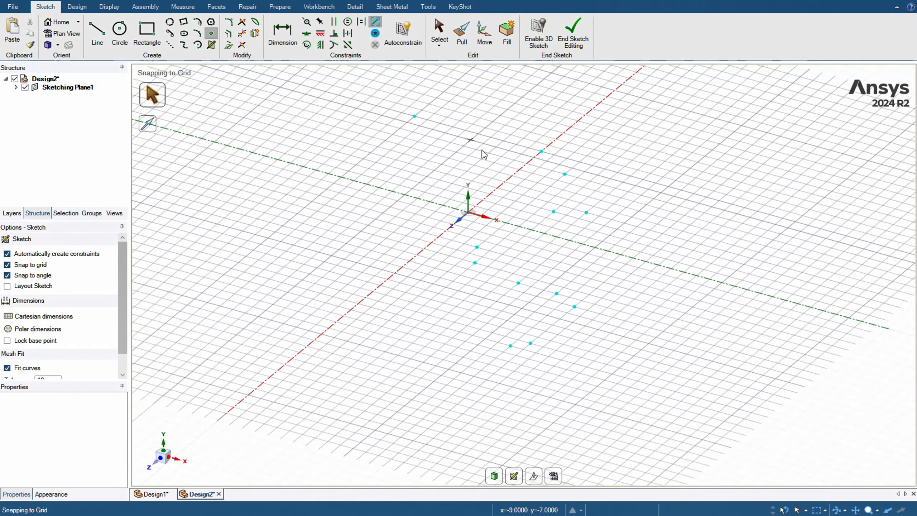
{"action": "left_click", "coordinate": [477, 134]}
{"action": "scroll", "coordinate": [401, 305], "scroll_direction": "down", "scroll_amount": 4}
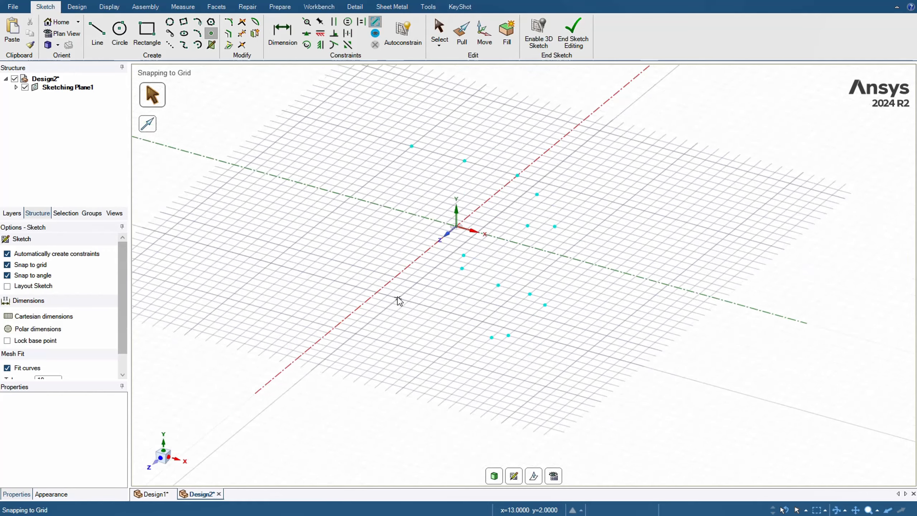
Blend a curve through the first nine sketch points in order, starting from the rearmost point.
{"action": "left_click", "coordinate": [77, 7]}
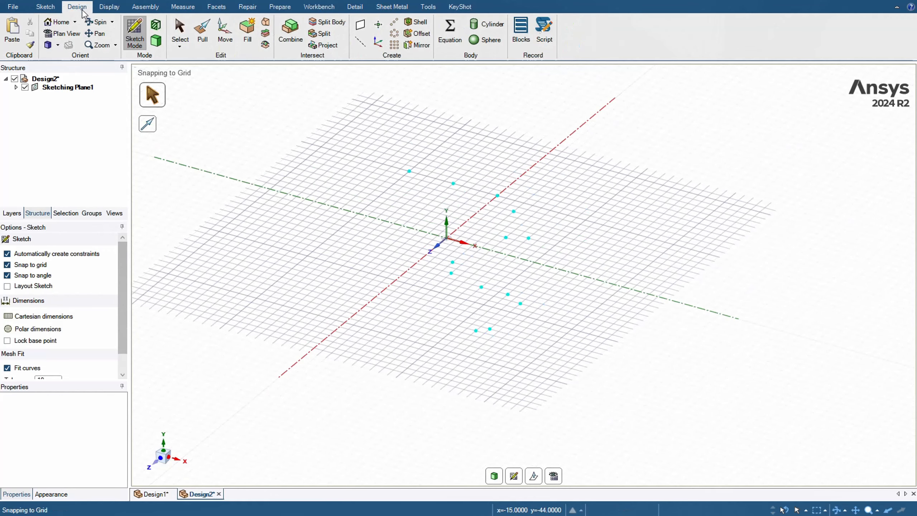
{"action": "left_click", "coordinate": [266, 24]}
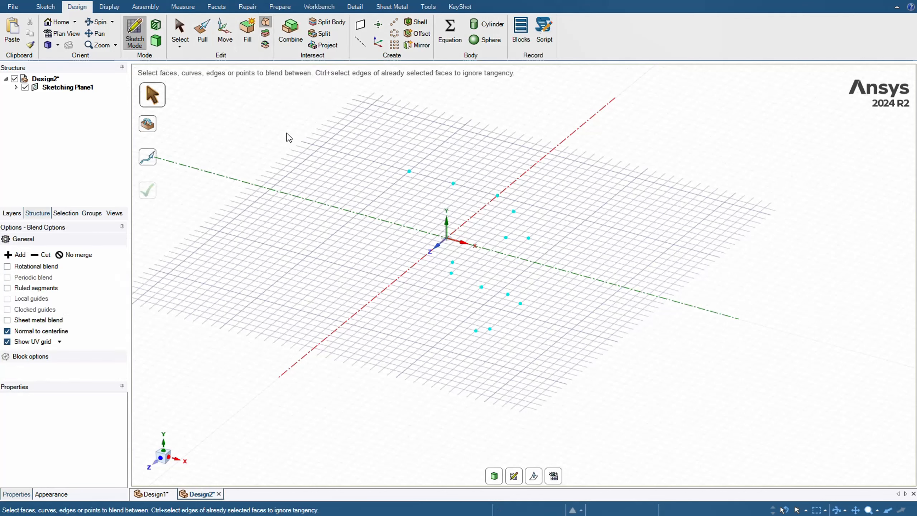
{"action": "left_click", "coordinate": [410, 172], "text": "ctrl"}
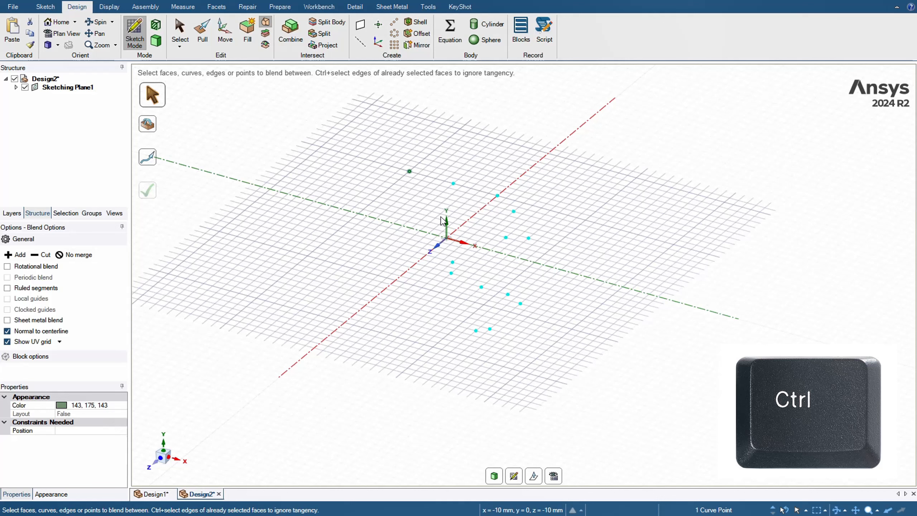
{"action": "left_click", "coordinate": [453, 184], "text": "ctrl"}
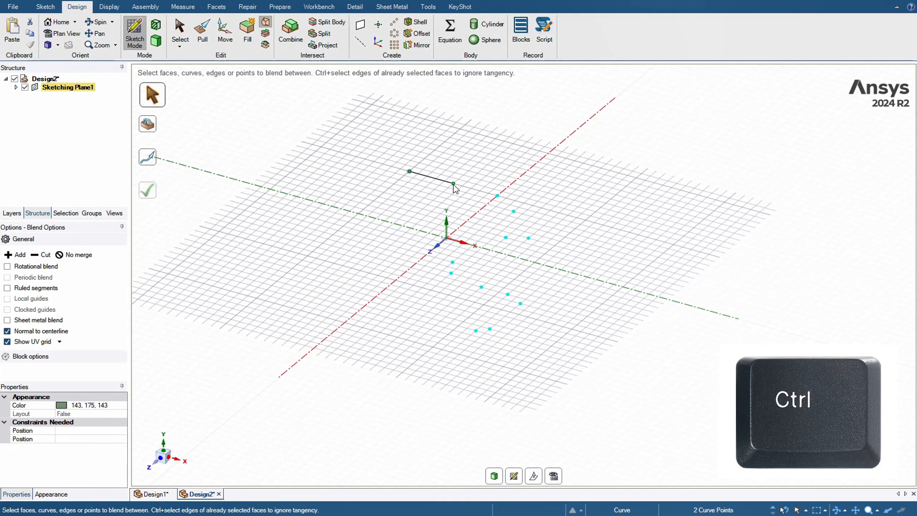
{"action": "left_click", "coordinate": [498, 197], "text": "ctrl"}
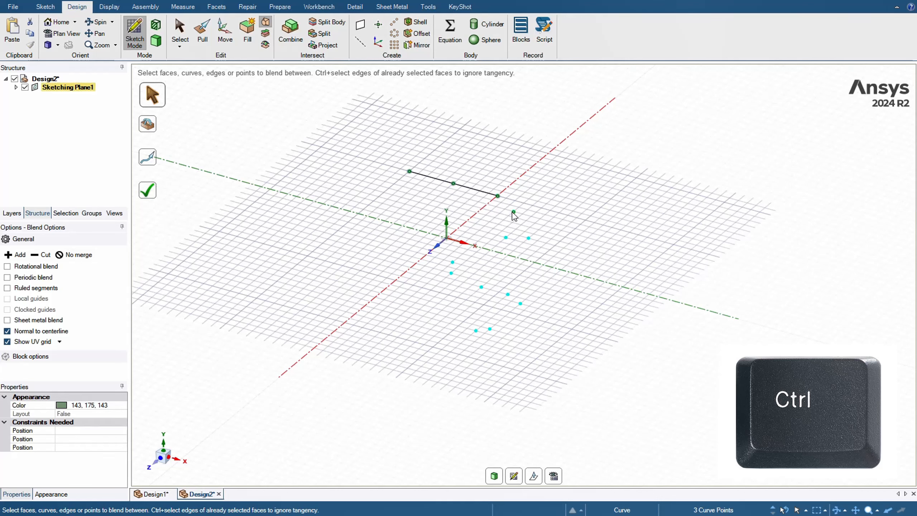
{"action": "left_click", "coordinate": [514, 213], "text": "ctrl"}
{"action": "left_click", "coordinate": [529, 238], "text": "ctrl"}
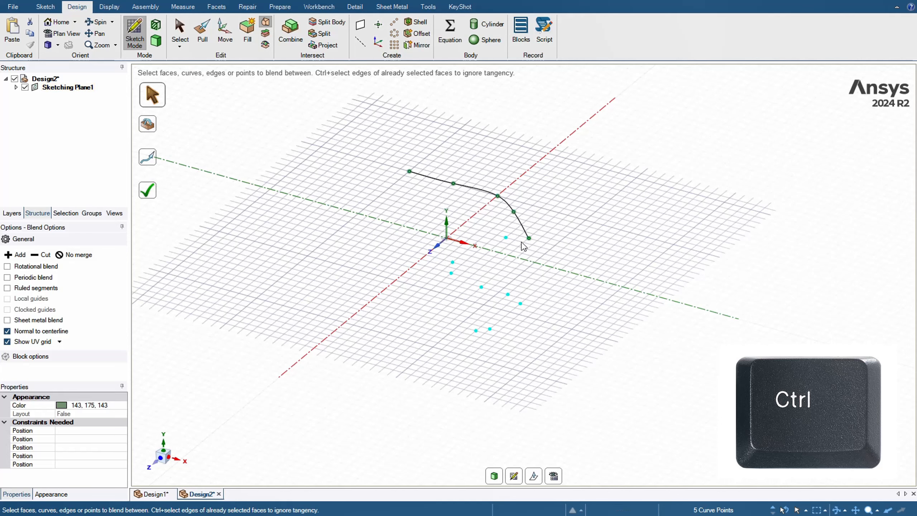
{"action": "left_click", "coordinate": [506, 238], "text": "ctrl"}
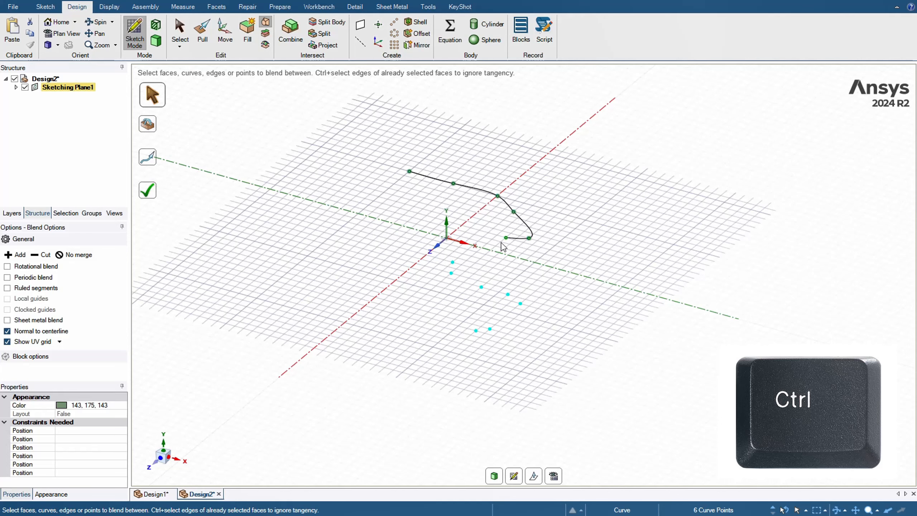
{"action": "left_click", "coordinate": [452, 262], "text": "ctrl"}
{"action": "left_click", "coordinate": [451, 273], "text": "ctrl"}
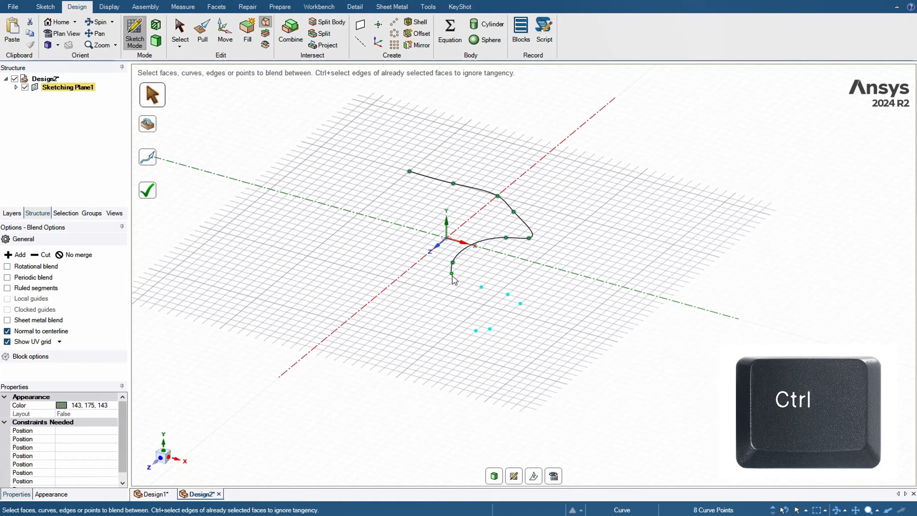
{"action": "scroll", "coordinate": [467, 259], "scroll_direction": "up", "scroll_amount": 4}
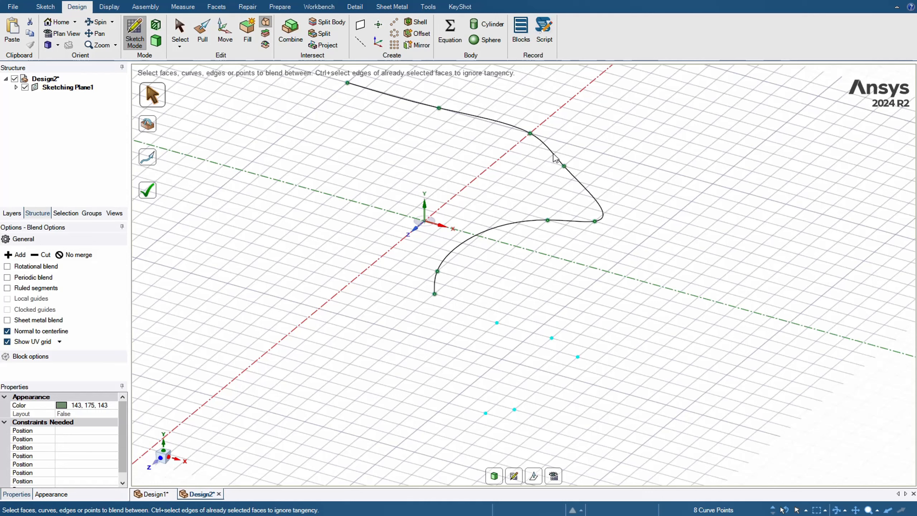
{"action": "left_click", "coordinate": [497, 323]}
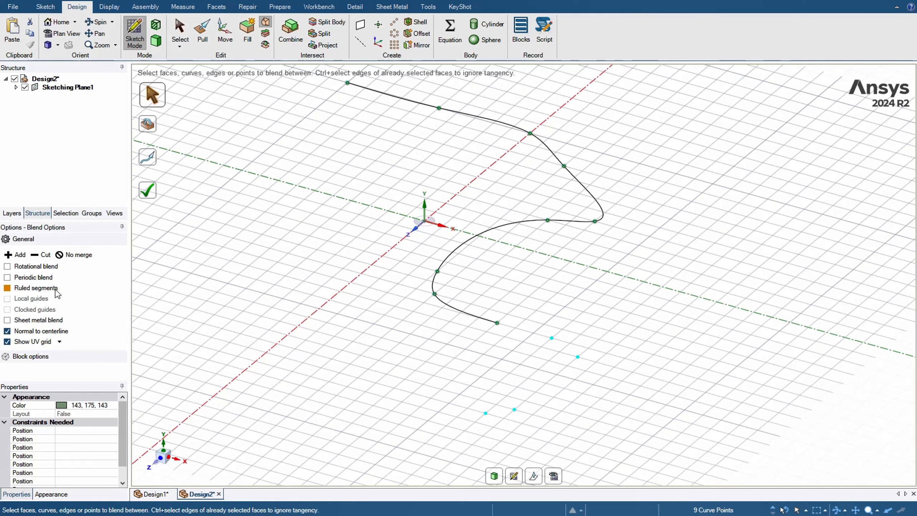
Try the Ruled segments option on the blend curve and turn it off again.
{"action": "left_click", "coordinate": [7, 287]}
{"action": "left_click", "coordinate": [7, 288]}
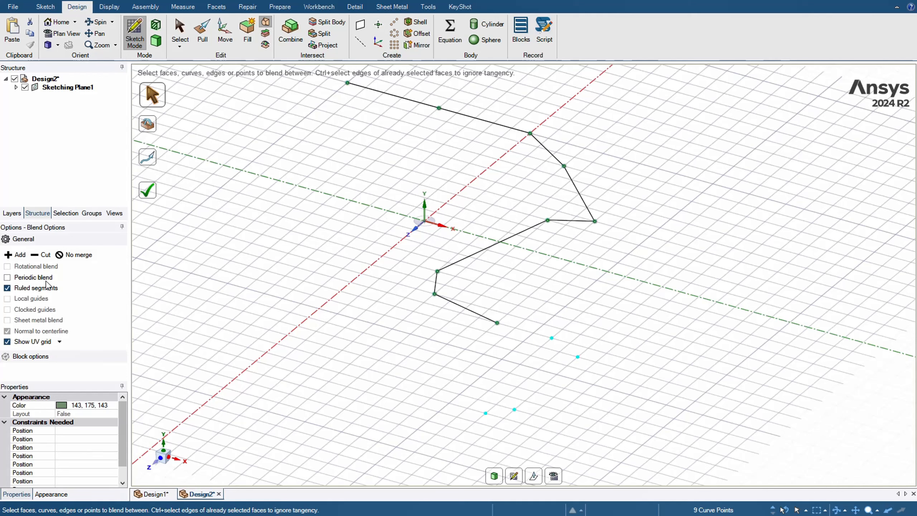
{"action": "left_click", "coordinate": [9, 289]}
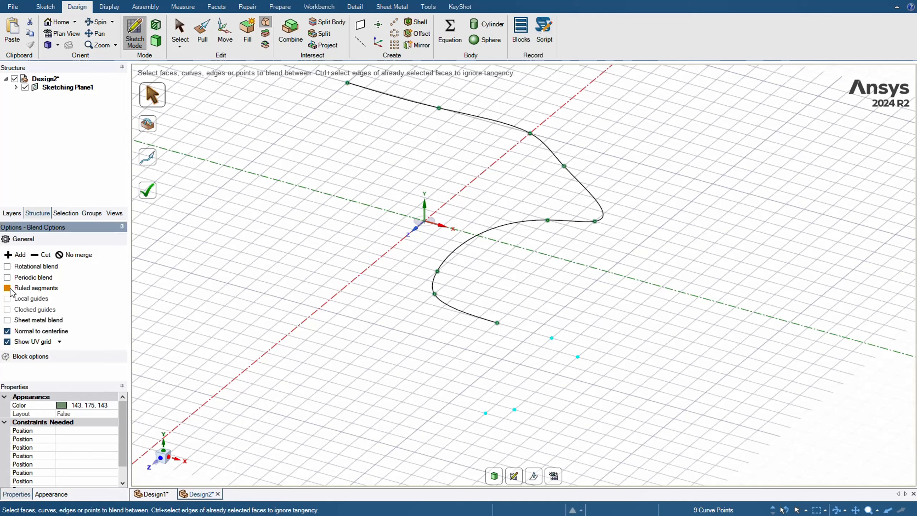
Extend the blend curve through the remaining four sketch points.
{"action": "left_click", "coordinate": [551, 338]}
{"action": "left_click", "coordinate": [578, 357]}
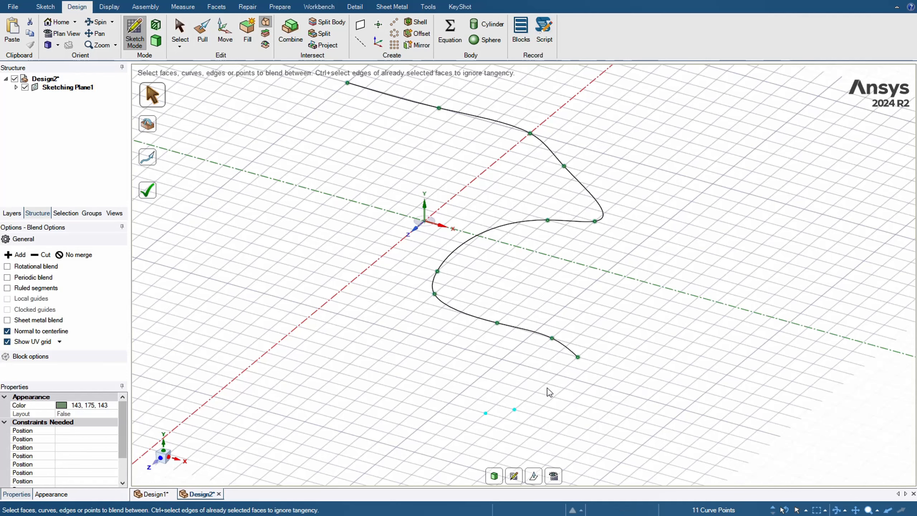
{"action": "left_click", "coordinate": [514, 409]}
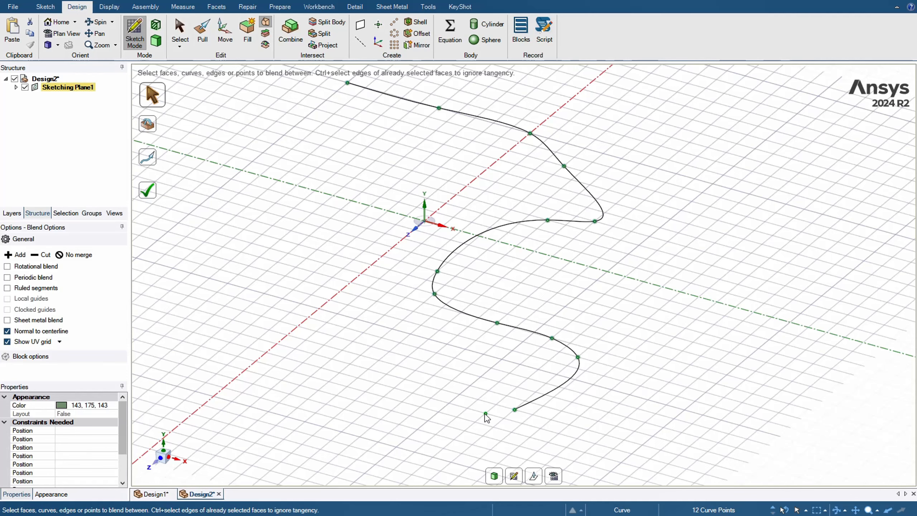
{"action": "left_click", "coordinate": [485, 413]}
Remove the starting point from the blend and reselect it as the last point, joining it to the curve's front end.
{"action": "scroll", "coordinate": [375, 304], "scroll_direction": "down", "scroll_amount": 3}
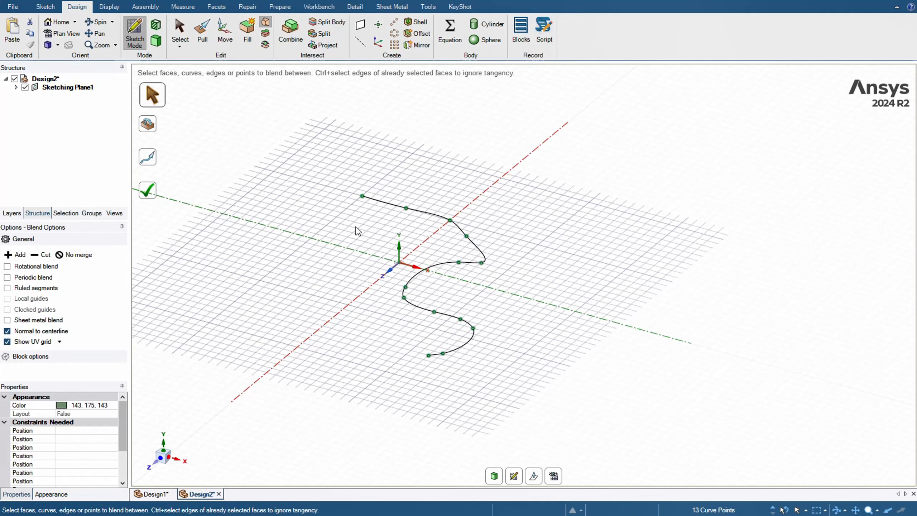
{"action": "scroll", "coordinate": [412, 352], "scroll_direction": "up", "scroll_amount": 4}
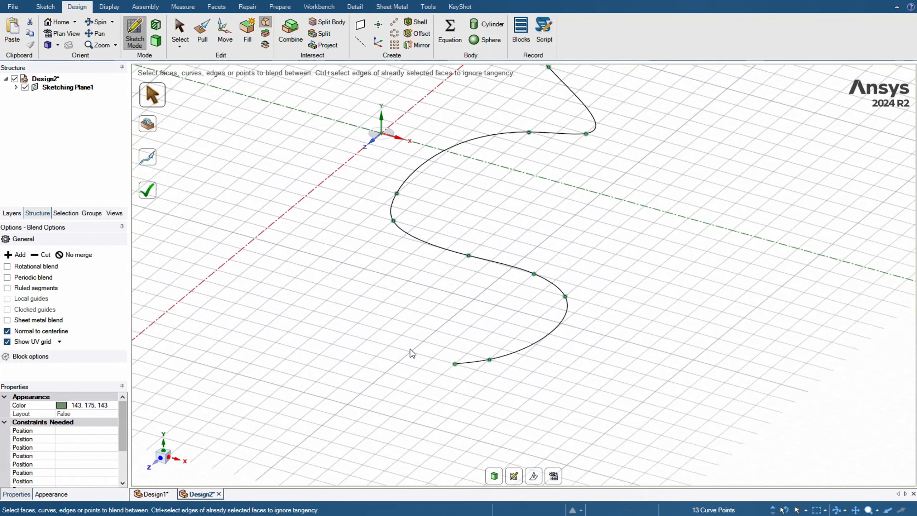
{"action": "scroll", "coordinate": [392, 250], "scroll_direction": "down", "scroll_amount": 4}
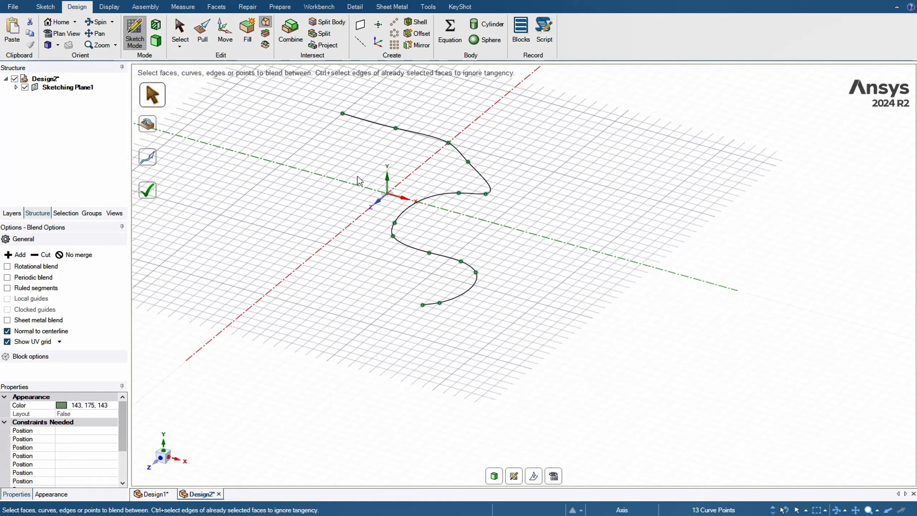
{"action": "left_click", "coordinate": [341, 114], "text": "ctrl"}
{"action": "left_click", "coordinate": [342, 114], "text": "ctrl"}
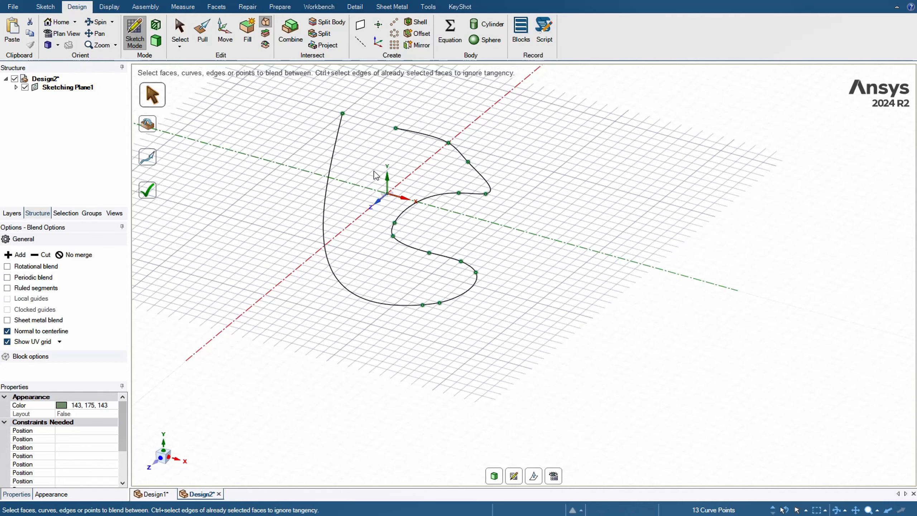
Close the curve with the Periodic blend option, complete it and turn the closed loop into a surface in 3D mode.
{"action": "scroll", "coordinate": [353, 182], "scroll_direction": "up", "scroll_amount": 2}
{"action": "middle_click_drag", "start_coordinate": [394, 152], "coordinate": [385, 192], "text": "shift"}
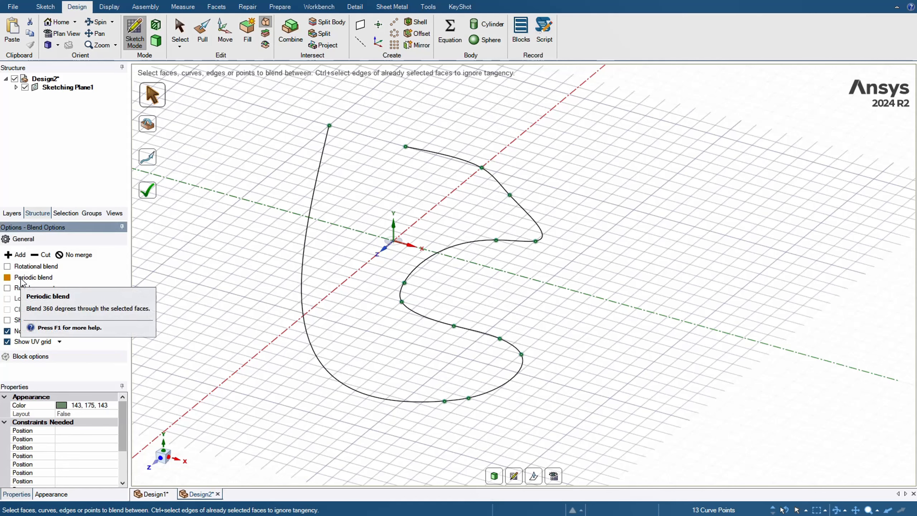
{"action": "left_click", "coordinate": [7, 277]}
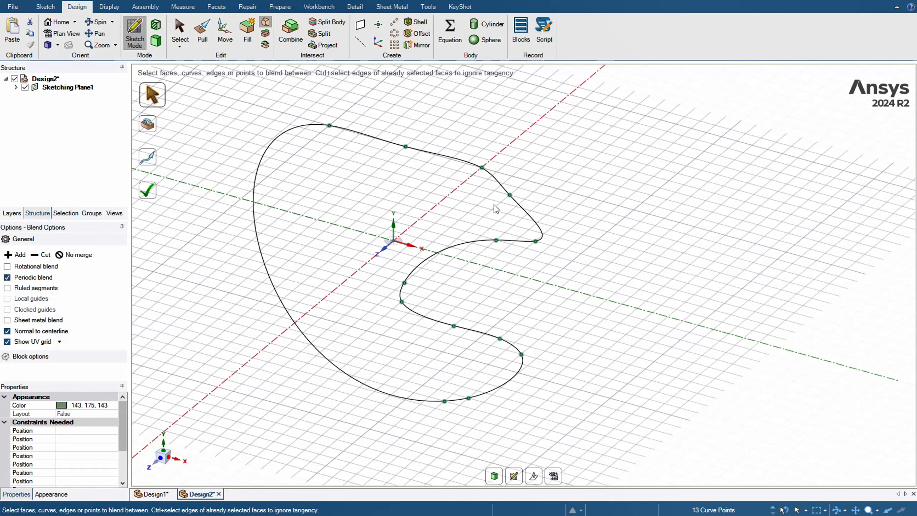
{"action": "left_click", "coordinate": [146, 190]}
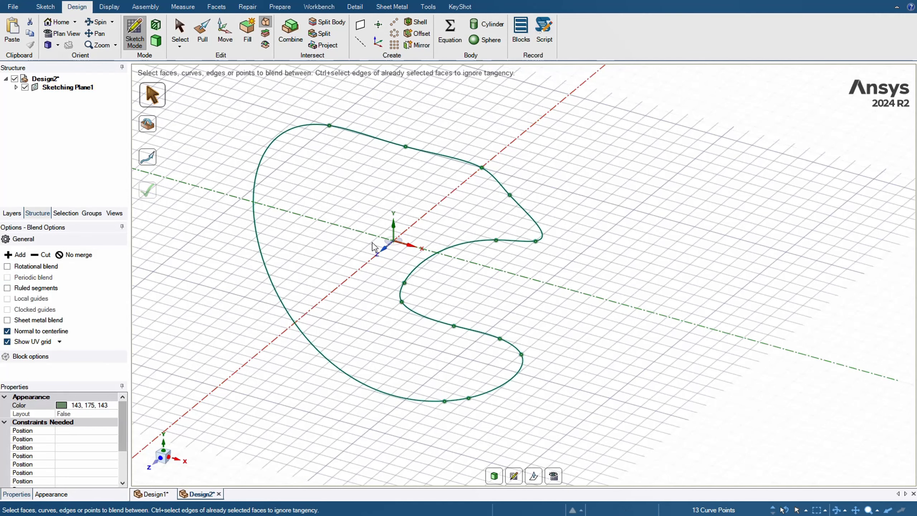
{"action": "scroll", "coordinate": [540, 292], "scroll_direction": "down", "scroll_amount": 2}
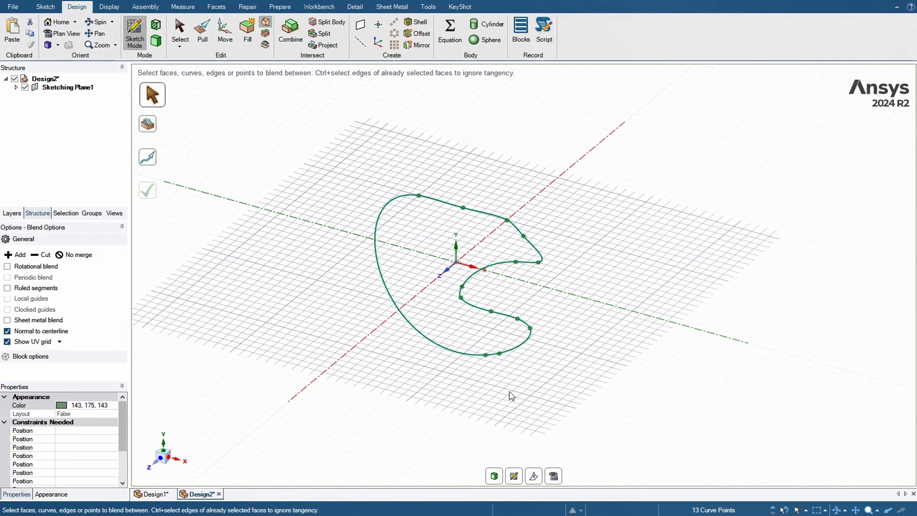
{"action": "left_click", "coordinate": [494, 476]}
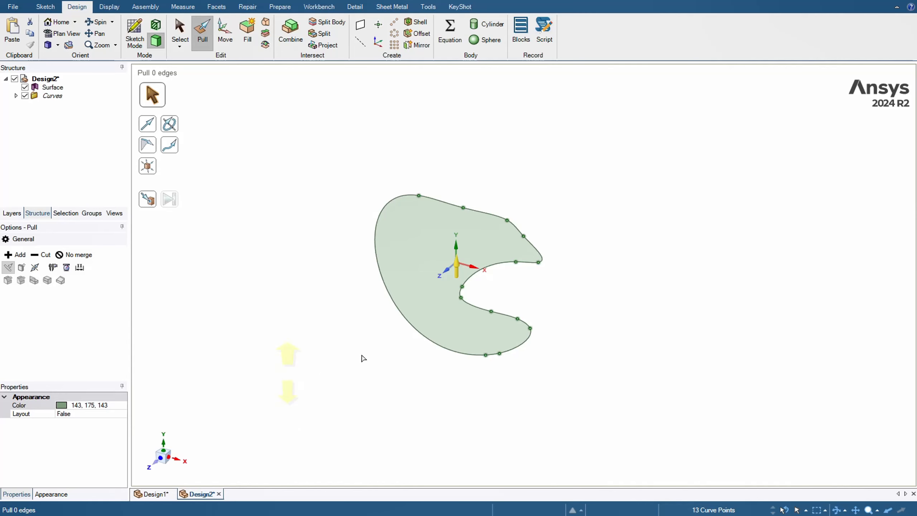
Switch to the Design1 document containing the two parallel lines.
{"action": "left_click", "coordinate": [161, 494]}
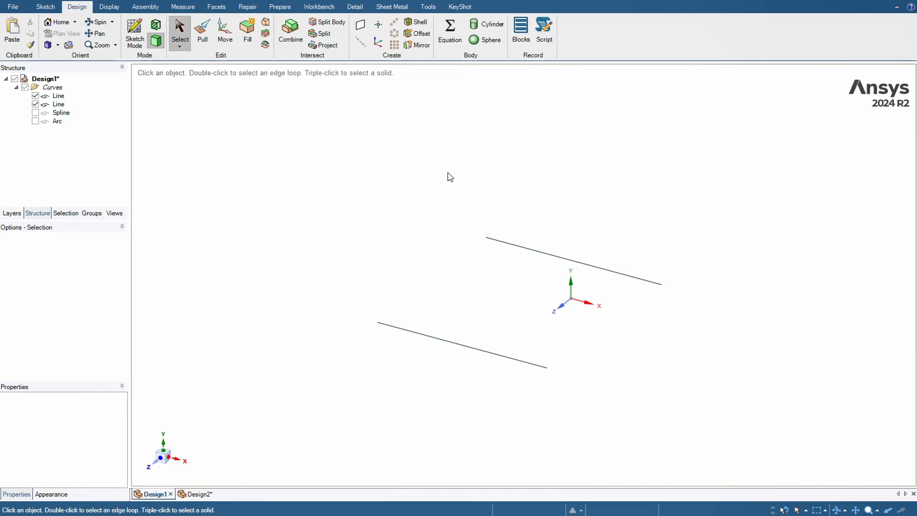
{"action": "middle_click_drag", "start_coordinate": [314, 203], "coordinate": [260, 182], "text": "ctrl"}
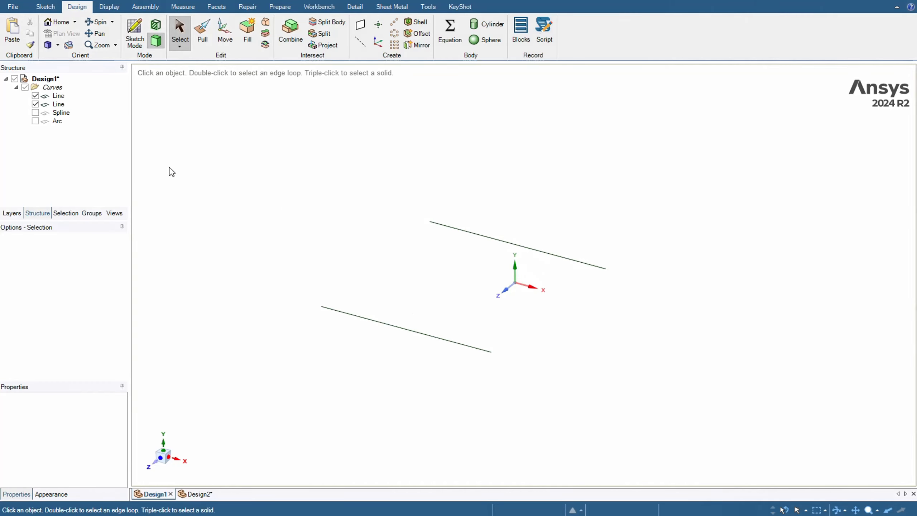
{"action": "left_click", "coordinate": [360, 319]}
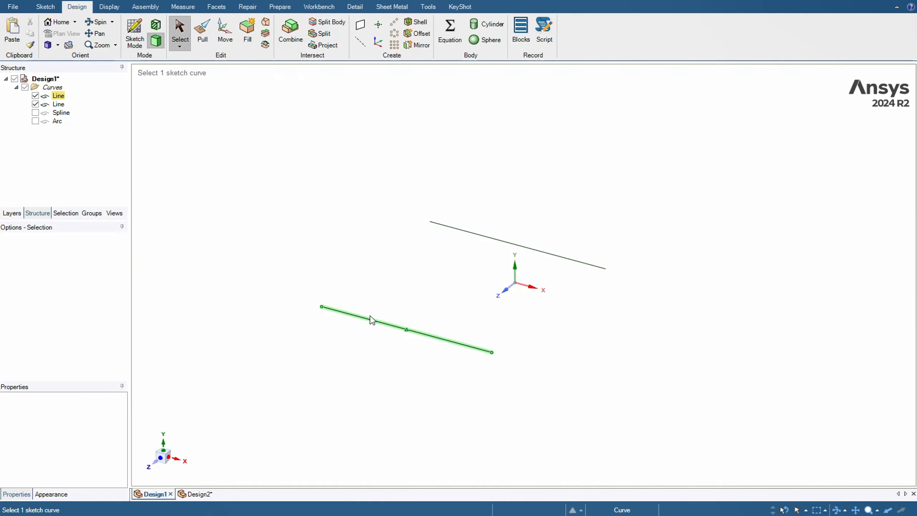
{"action": "left_click", "coordinate": [487, 241]}
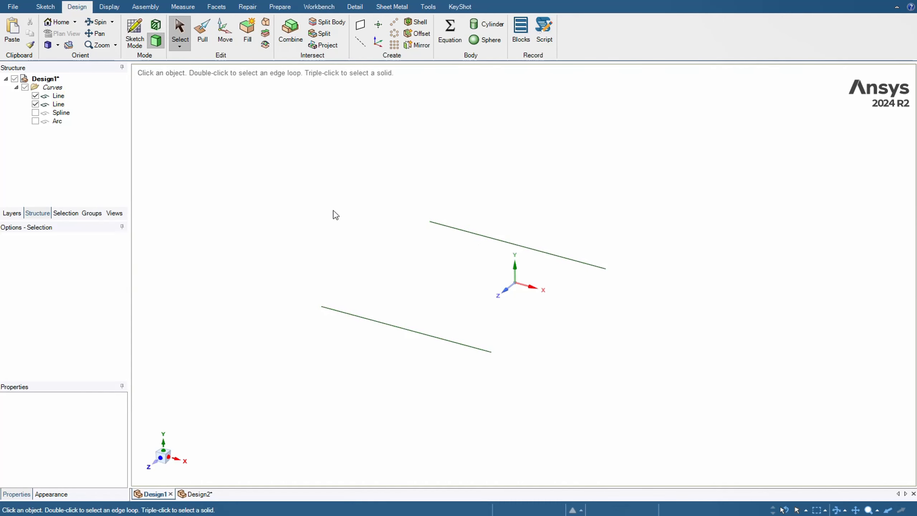
Create a blend surface between the two parallel lines.
{"action": "left_click", "coordinate": [266, 23]}
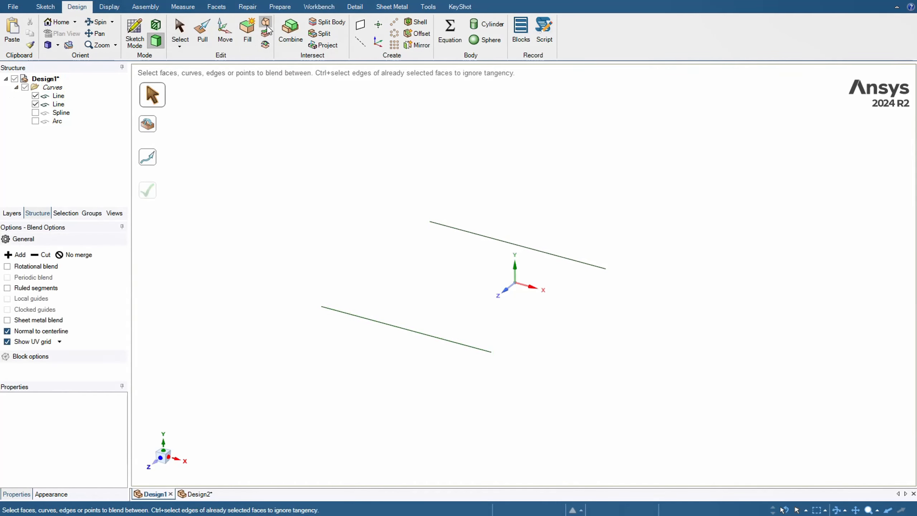
{"action": "left_click", "coordinate": [351, 315]}
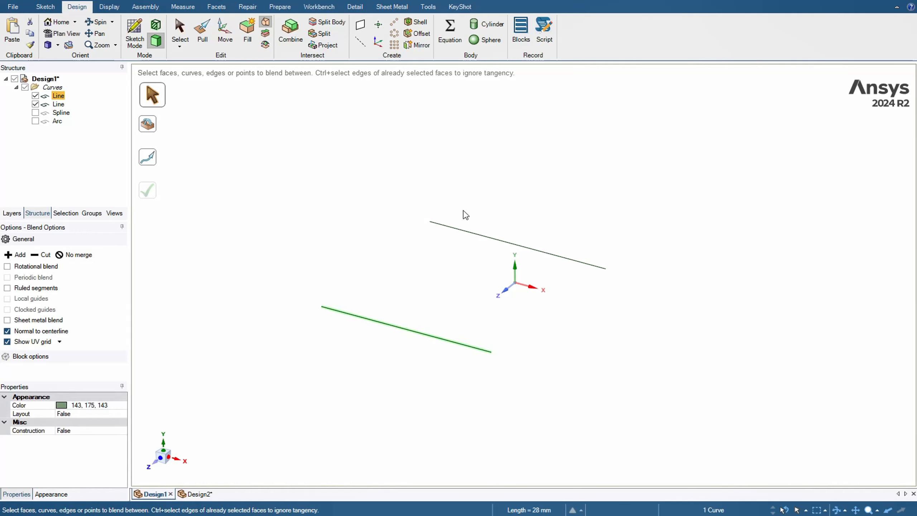
{"action": "left_click", "coordinate": [467, 231]}
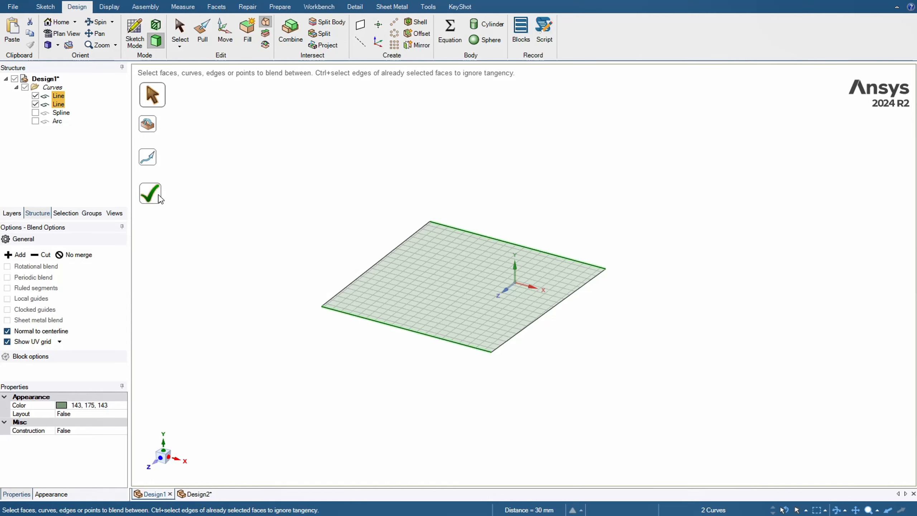
{"action": "left_click", "coordinate": [147, 189]}
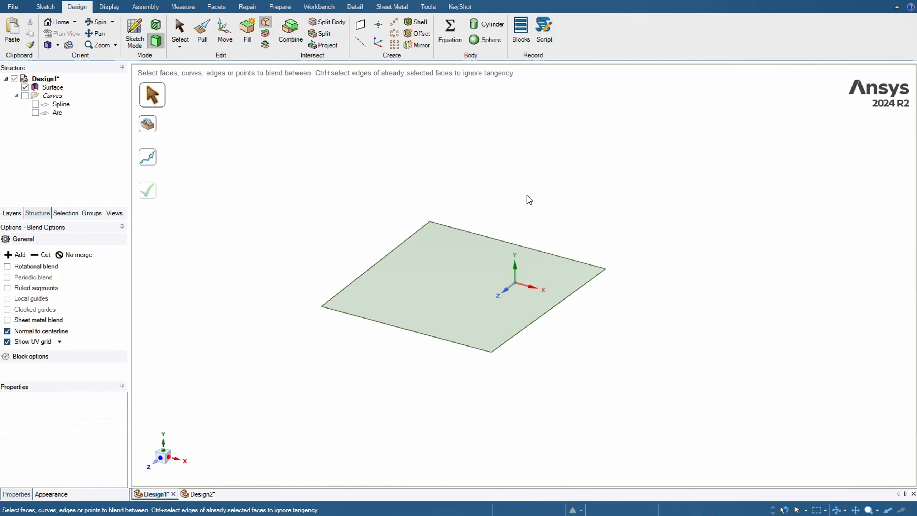
Undo the blend surface between the lines and clear the line selection.
{"action": "key", "text": "ctrl+z"}
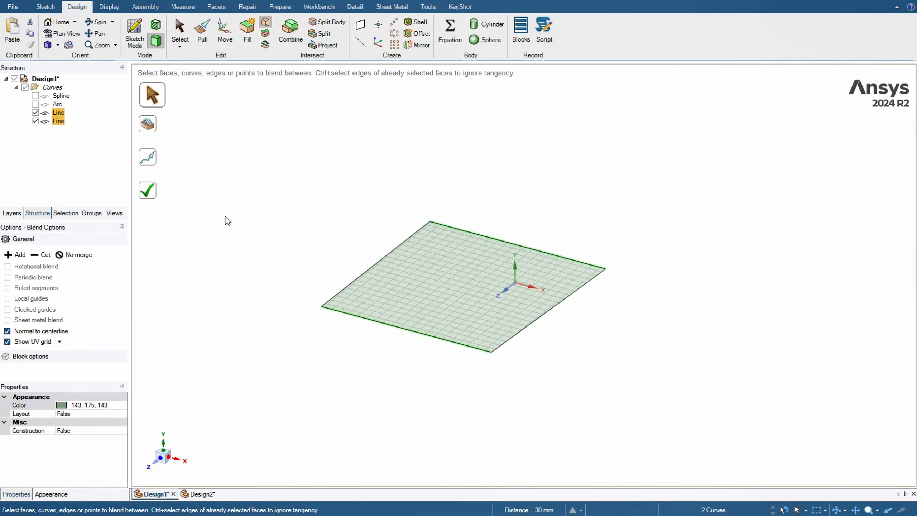
{"action": "left_click", "coordinate": [281, 228]}
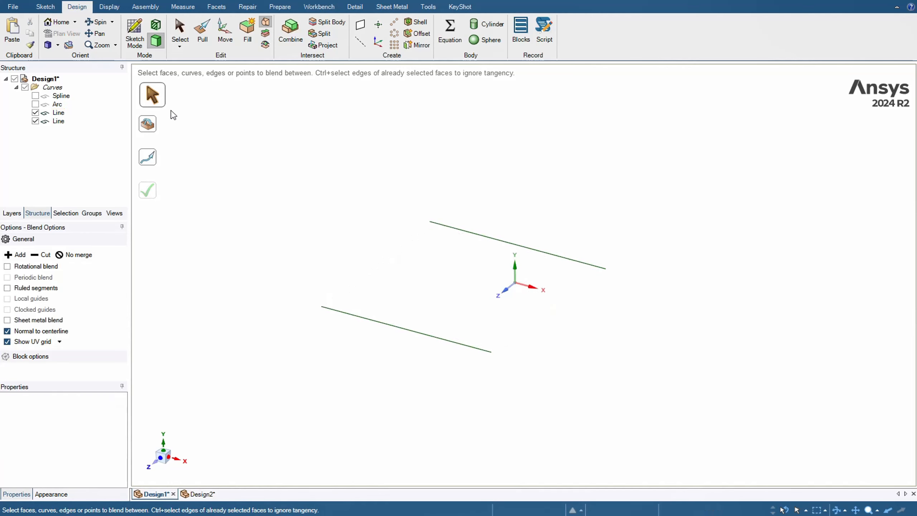
{"action": "left_click", "coordinate": [358, 316]}
{"action": "left_click", "coordinate": [461, 232]}
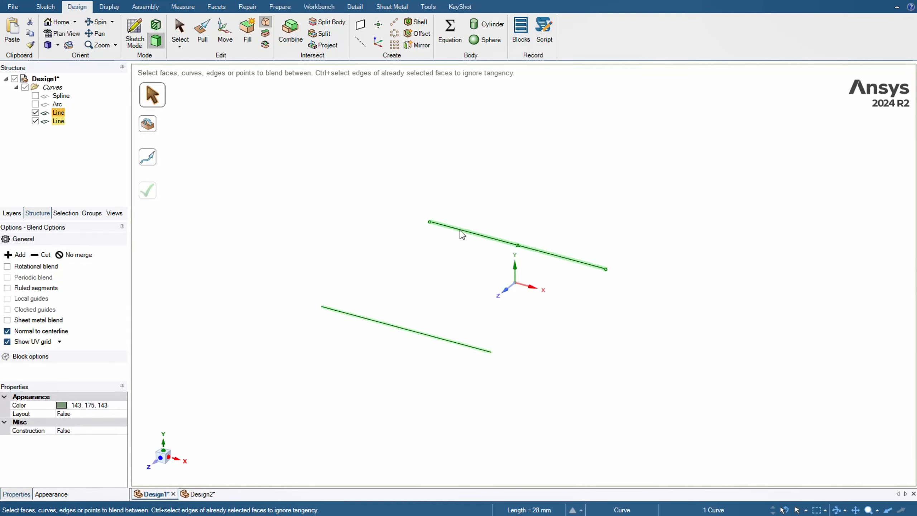
{"action": "left_click", "coordinate": [387, 231]}
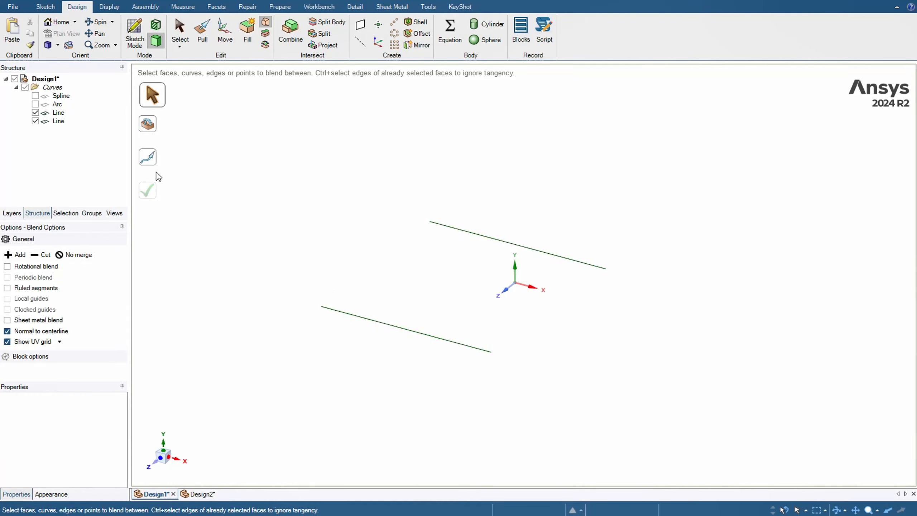
Show the hidden arc spanning the two lines and select both lines for a blend.
{"action": "left_click", "coordinate": [35, 104]}
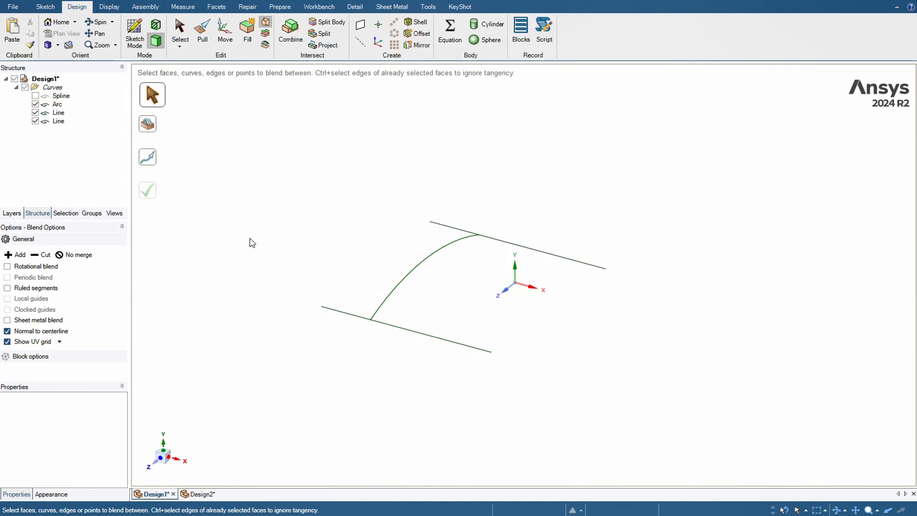
{"action": "middle_click_drag", "start_coordinate": [456, 289], "coordinate": [435, 276]}
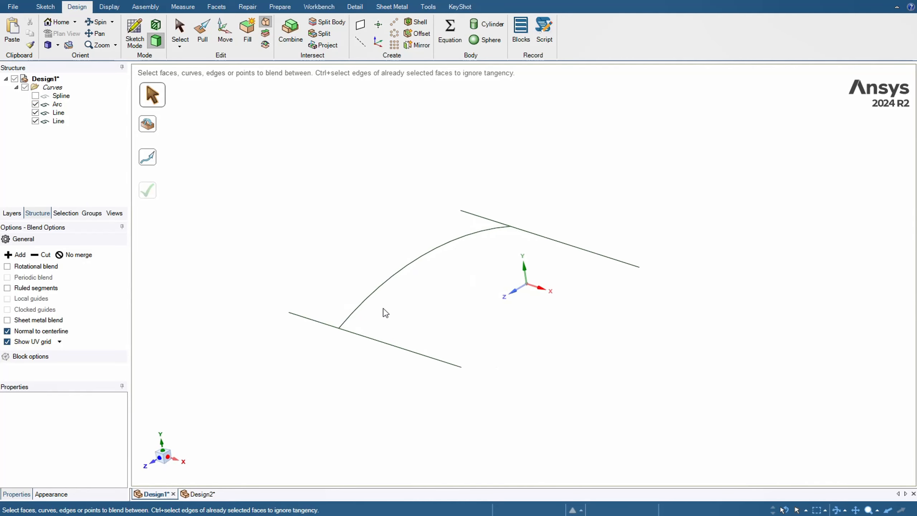
{"action": "left_click", "coordinate": [352, 333]}
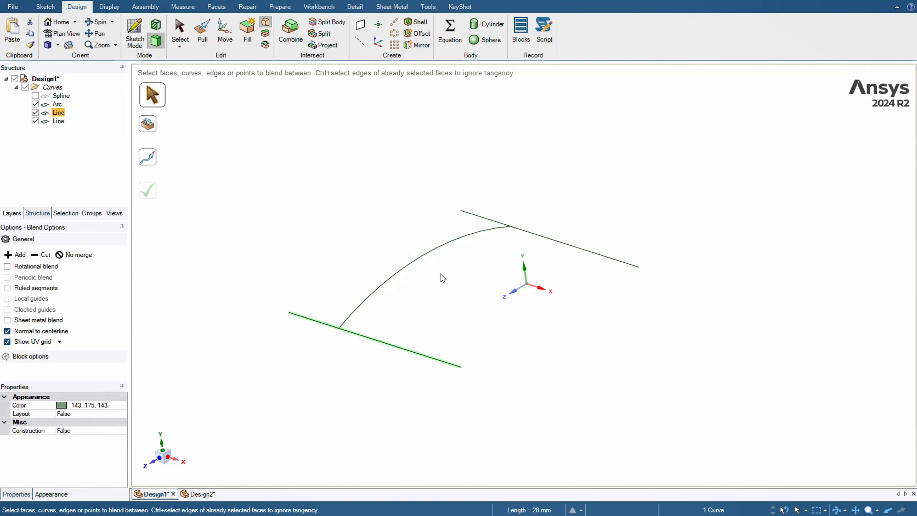
{"action": "left_click", "coordinate": [530, 237], "text": "ctrl"}
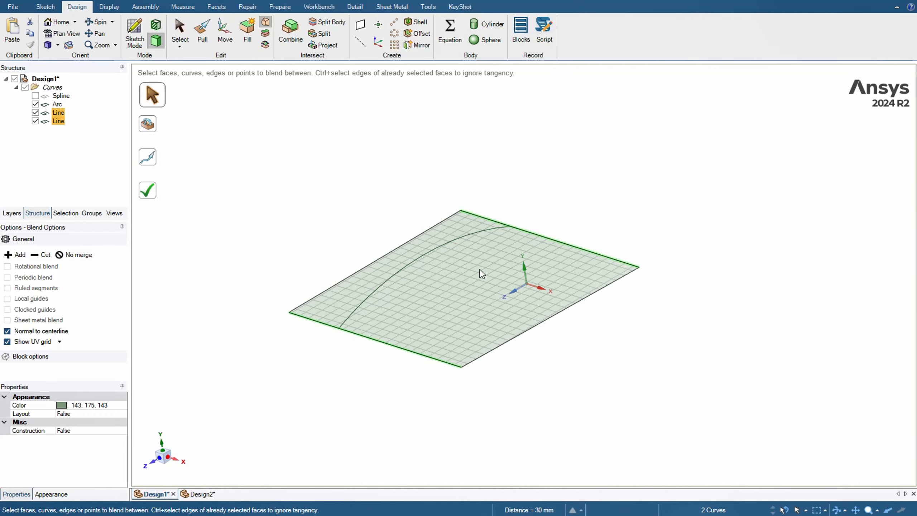
Add the arc as a guide curve to the blend, inspect the curved surface preview and clear the selection.
{"action": "left_click", "coordinate": [154, 129]}
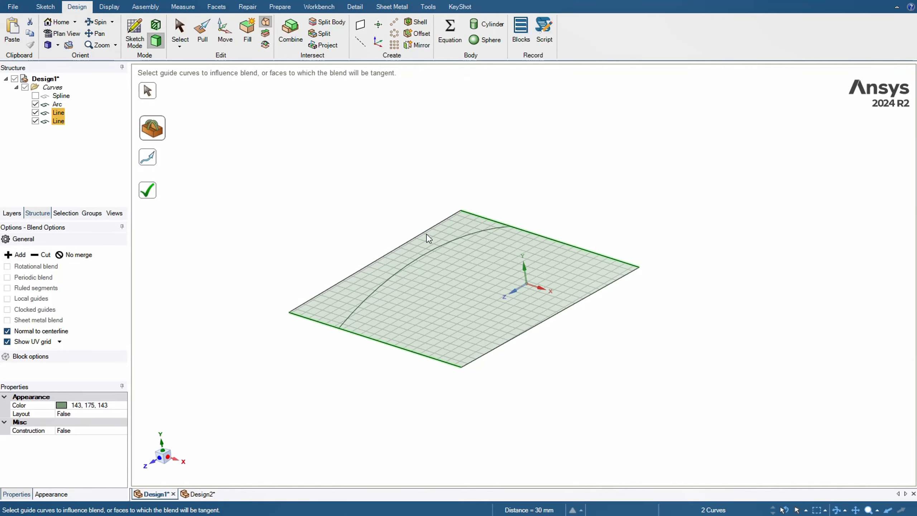
{"action": "left_click", "coordinate": [435, 251]}
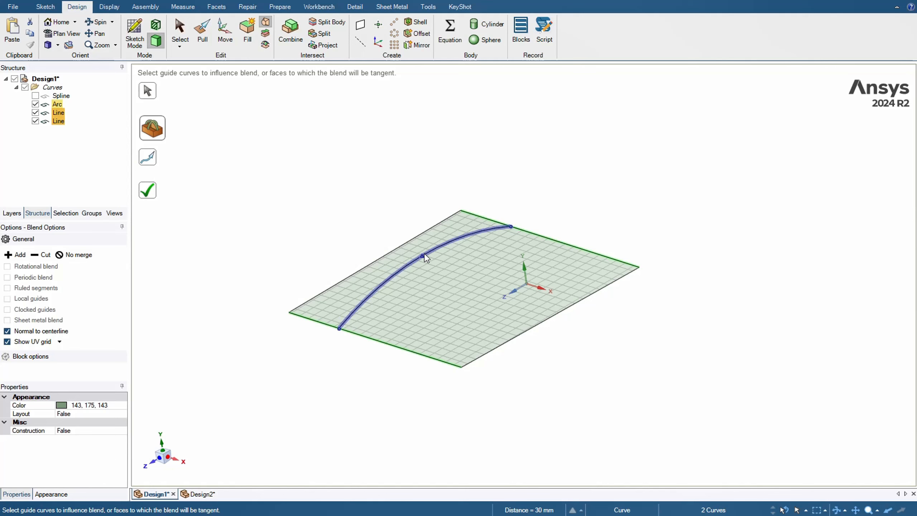
{"action": "left_click", "coordinate": [425, 257]}
{"action": "middle_click_drag", "start_coordinate": [583, 379], "coordinate": [487, 338]}
{"action": "scroll", "coordinate": [610, 284], "scroll_direction": "up", "scroll_amount": 3}
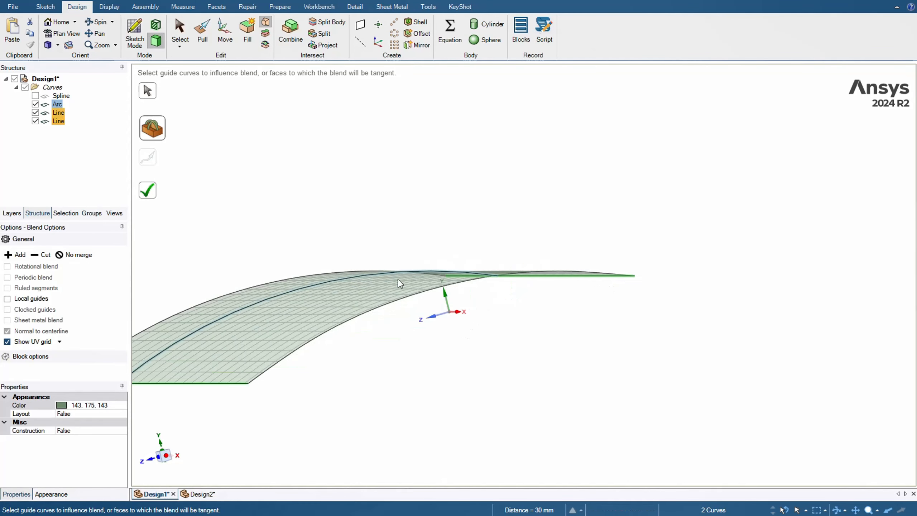
{"action": "scroll", "coordinate": [571, 274], "scroll_direction": "down", "scroll_amount": 3}
{"action": "middle_click_drag", "start_coordinate": [434, 216], "coordinate": [468, 265]}
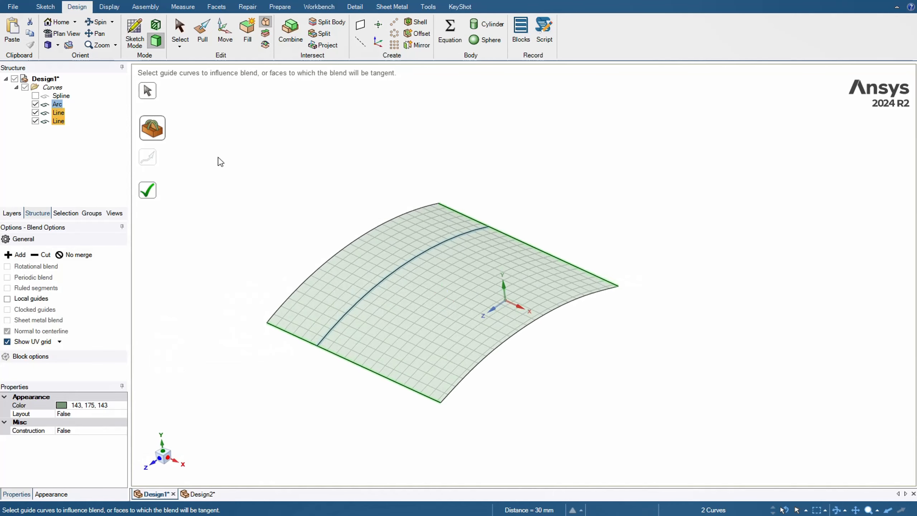
{"action": "left_click", "coordinate": [224, 184]}
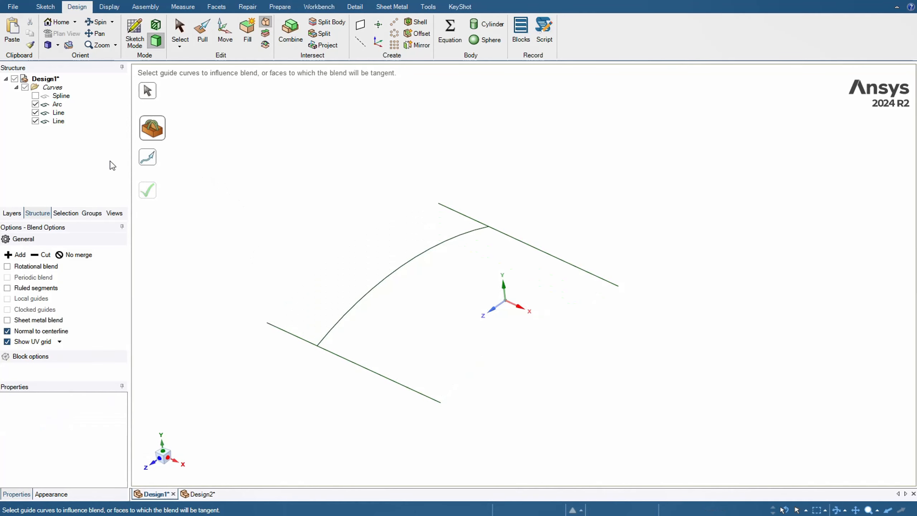
Show the hidden spline between the lines and try picking the spline and arc as guide curves.
{"action": "left_click", "coordinate": [36, 95]}
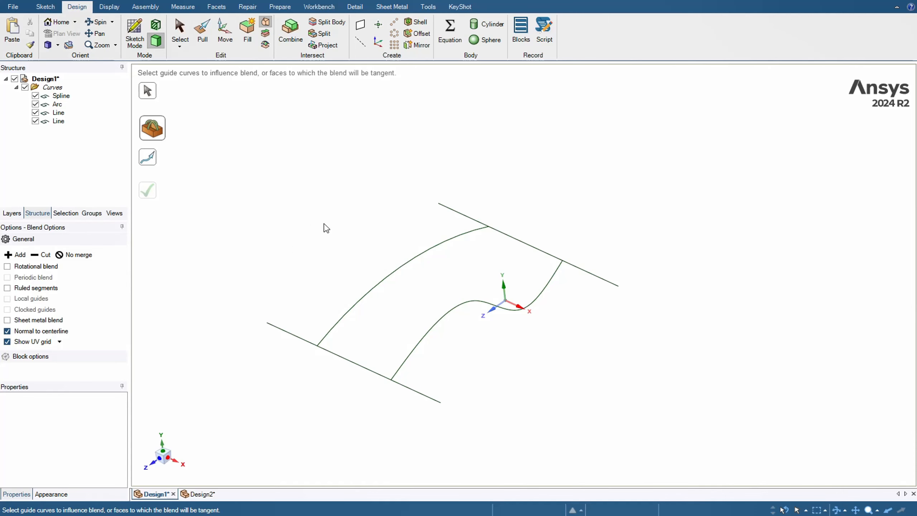
{"action": "mouse_move", "coordinate": [326, 227]}
{"action": "middle_mouse_down"}
{"action": "mouse_move", "coordinate": [291, 193]}
{"action": "mouse_move", "coordinate": [319, 215]}
{"action": "middle_mouse_up"}
{"action": "left_click", "coordinate": [407, 318]}
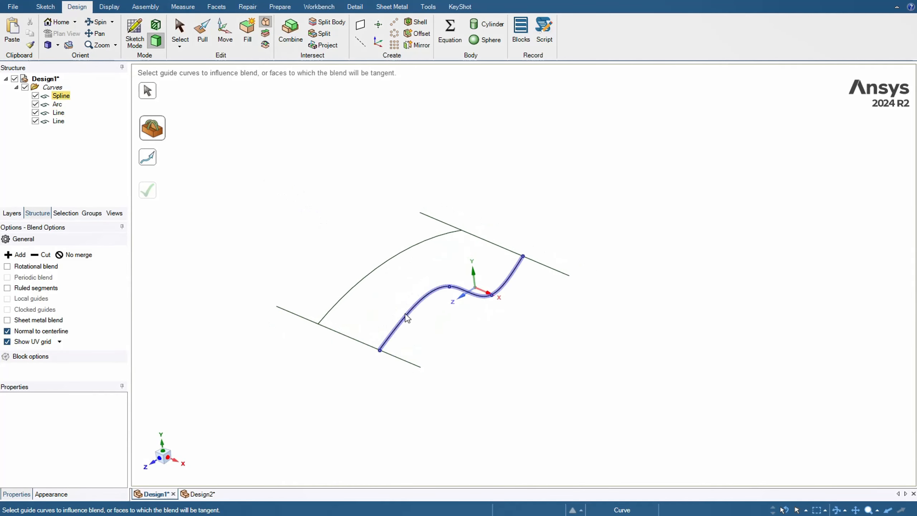
{"action": "left_click", "coordinate": [420, 310]}
{"action": "left_click", "coordinate": [394, 262]}
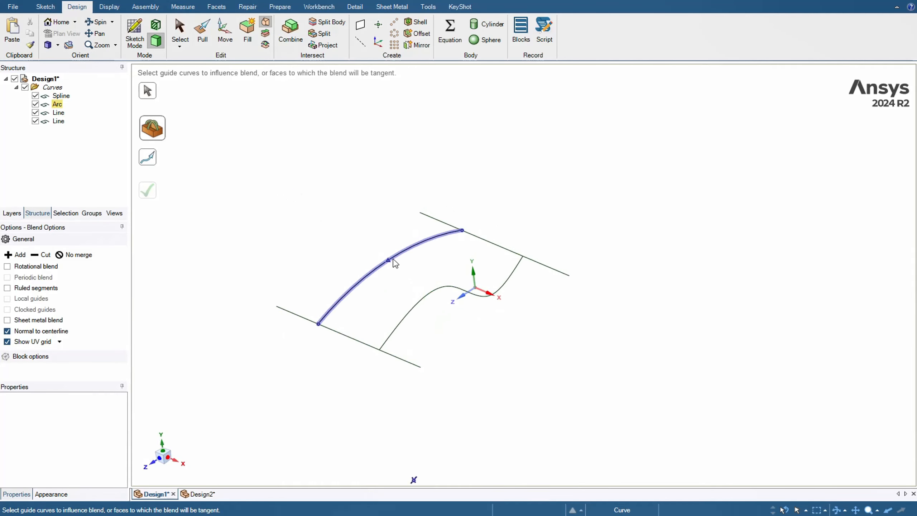
{"action": "left_click", "coordinate": [380, 281]}
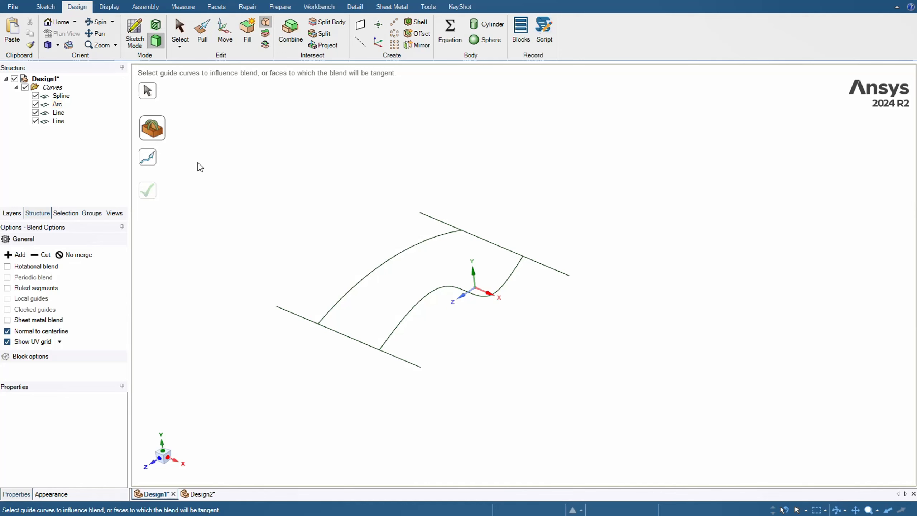
Select both parallel lines for the blend again and assign the arc as its guide curve.
{"action": "left_click", "coordinate": [151, 93]}
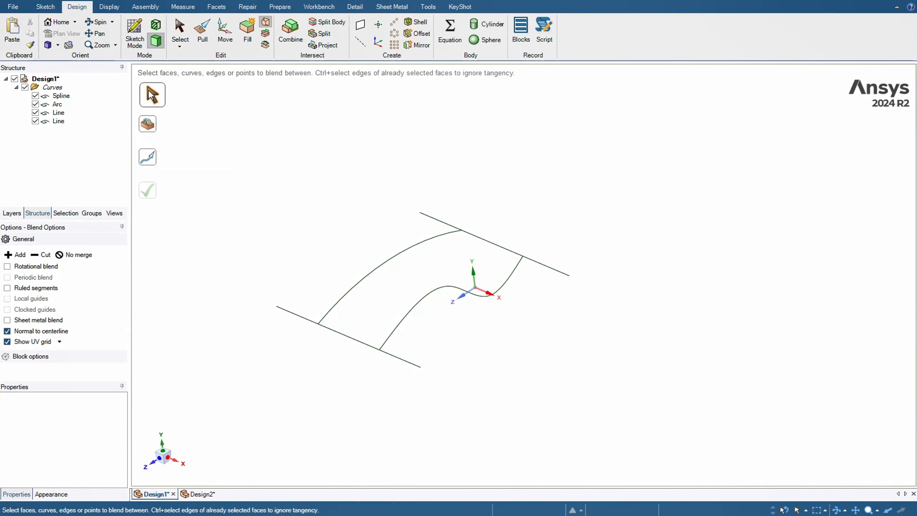
{"action": "left_click", "coordinate": [327, 331]}
{"action": "left_click", "coordinate": [428, 216]}
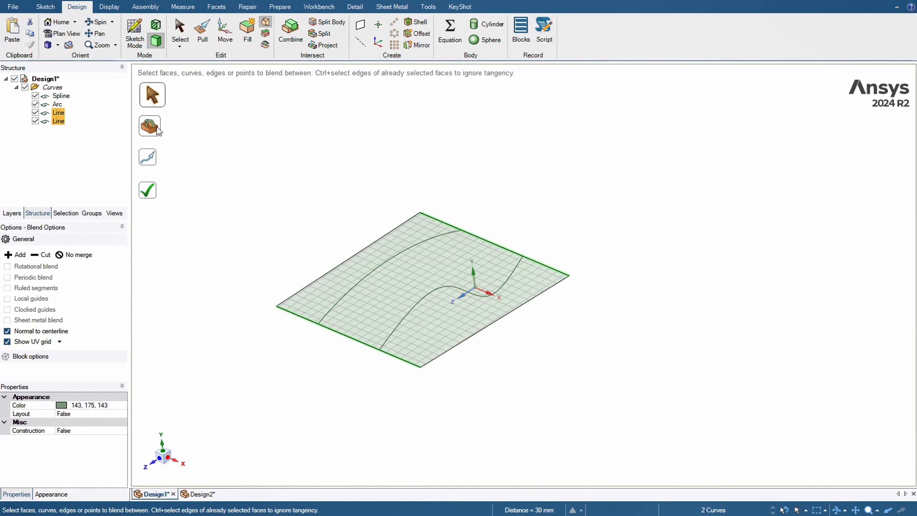
{"action": "left_click", "coordinate": [152, 127]}
{"action": "middle_click_drag", "start_coordinate": [230, 223], "coordinate": [209, 190]}
{"action": "left_click", "coordinate": [381, 274]}
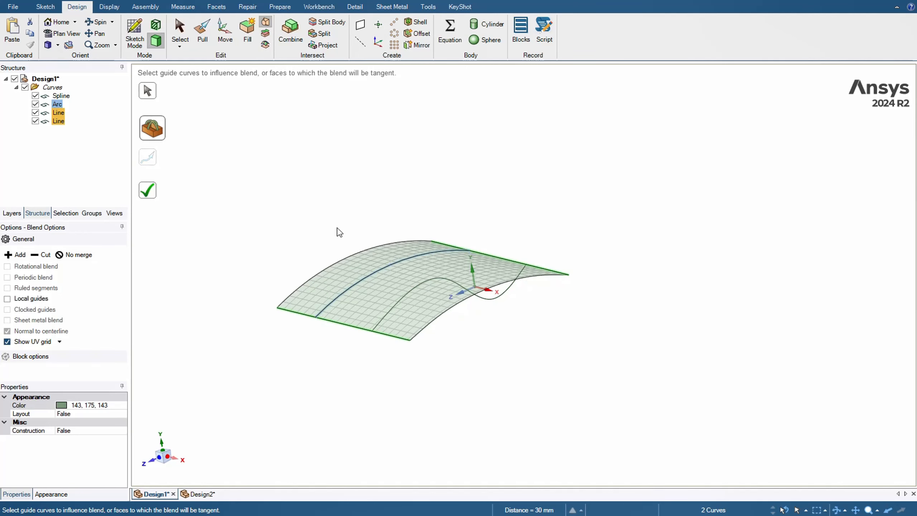
Add the spline as a second guide curve, inspect the blend preview and clear the selection.
{"action": "left_click", "coordinate": [488, 299], "text": "ctrl"}
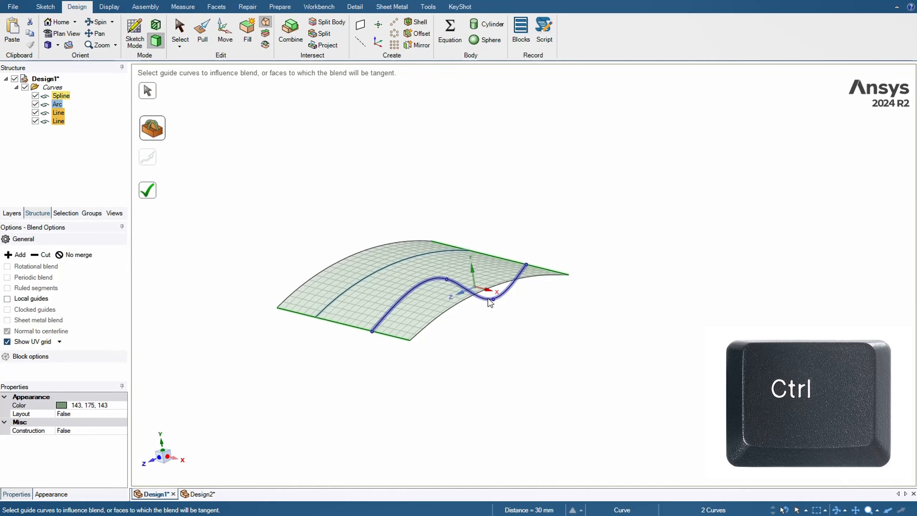
{"action": "left_click", "coordinate": [490, 301], "text": "ctrl"}
{"action": "scroll", "coordinate": [470, 329], "scroll_direction": "up", "scroll_amount": 3}
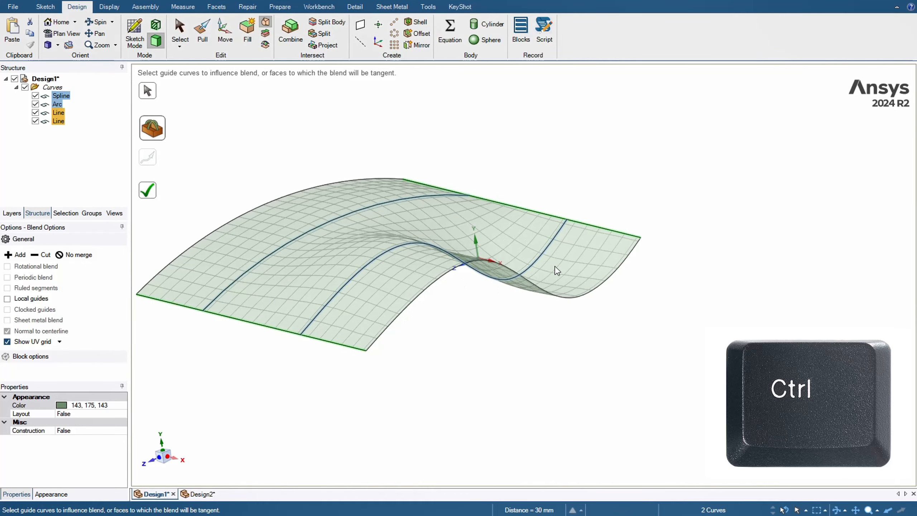
{"action": "left_click", "coordinate": [600, 192]}
{"action": "middle_click_drag", "start_coordinate": [633, 292], "coordinate": [656, 314]}
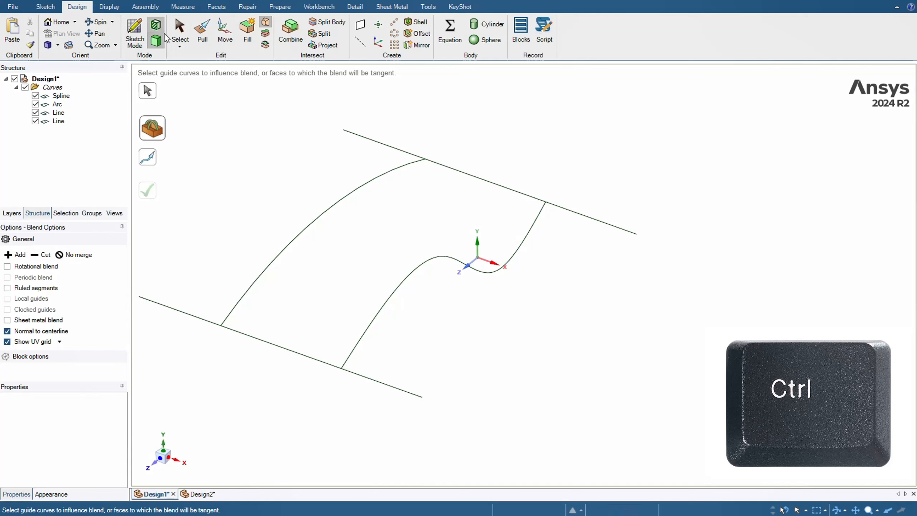
Move the spline along the two parallel lines in the X direction, placing it close to their ends.
{"action": "left_click", "coordinate": [223, 41]}
{"action": "left_click", "coordinate": [414, 274]}
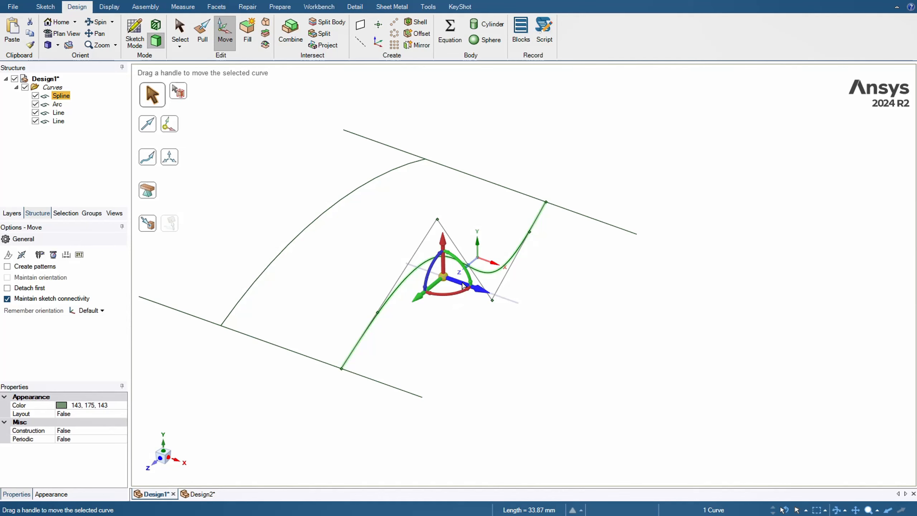
{"action": "left_click_drag", "start_coordinate": [462, 286], "coordinate": [544, 311]}
{"action": "left_click", "coordinate": [528, 359]}
{"action": "scroll", "coordinate": [474, 375], "scroll_direction": "up", "scroll_amount": 4}
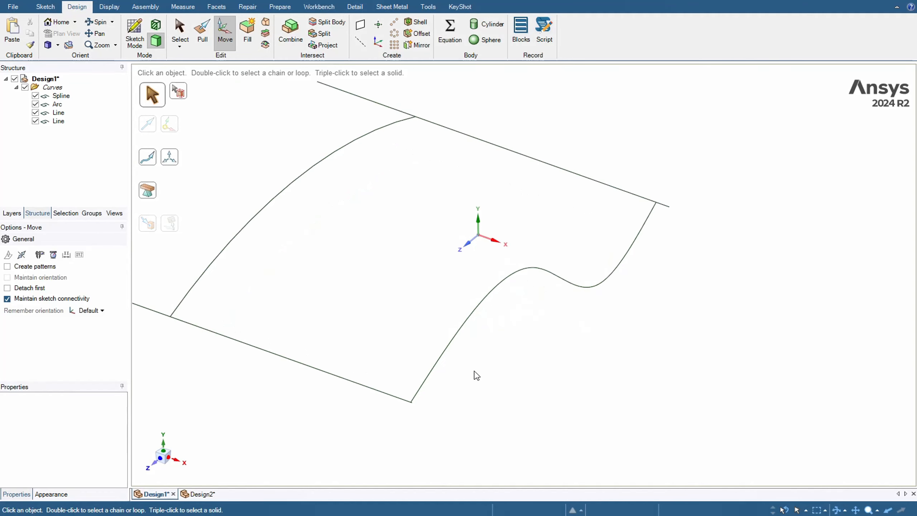
{"action": "scroll", "coordinate": [375, 382], "scroll_direction": "down", "scroll_amount": 3}
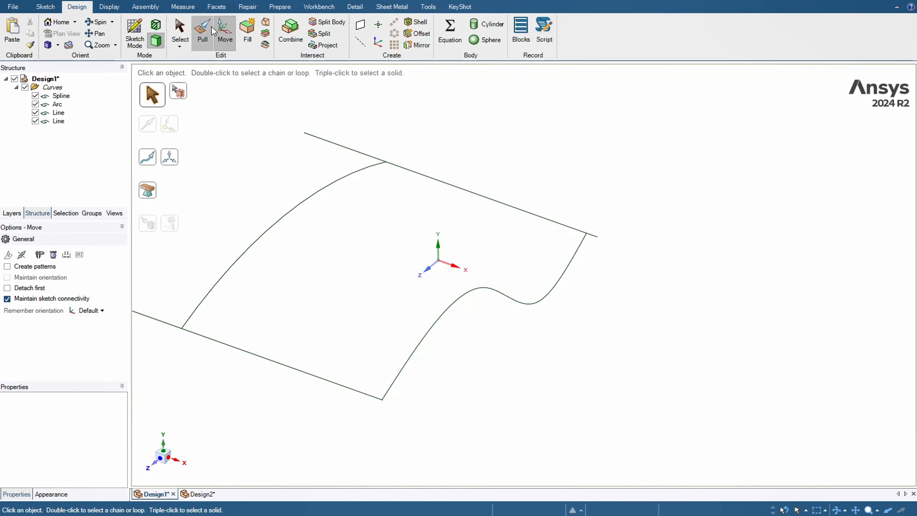
Select both parallel lines for a blend, assign the spline as its guide curve and inspect the preview.
{"action": "left_click", "coordinate": [265, 22]}
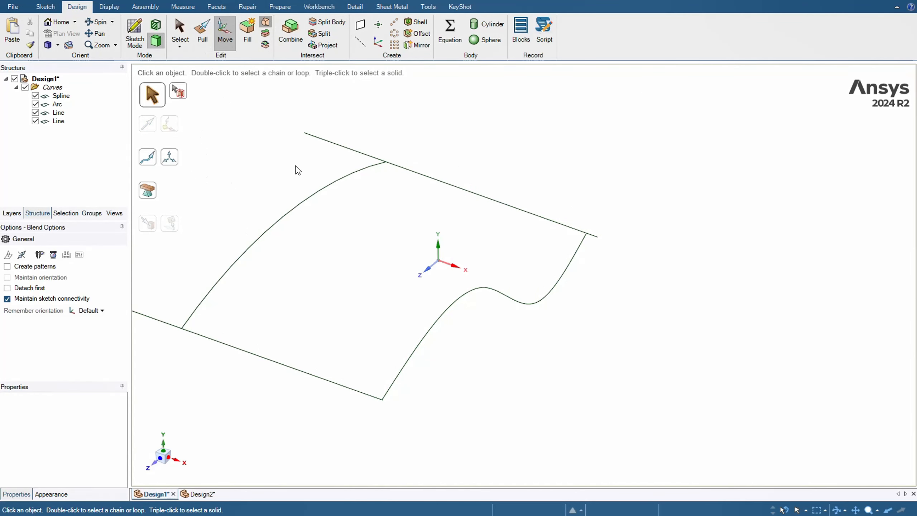
{"action": "left_click", "coordinate": [321, 377]}
{"action": "left_click", "coordinate": [477, 198], "text": "ctrl"}
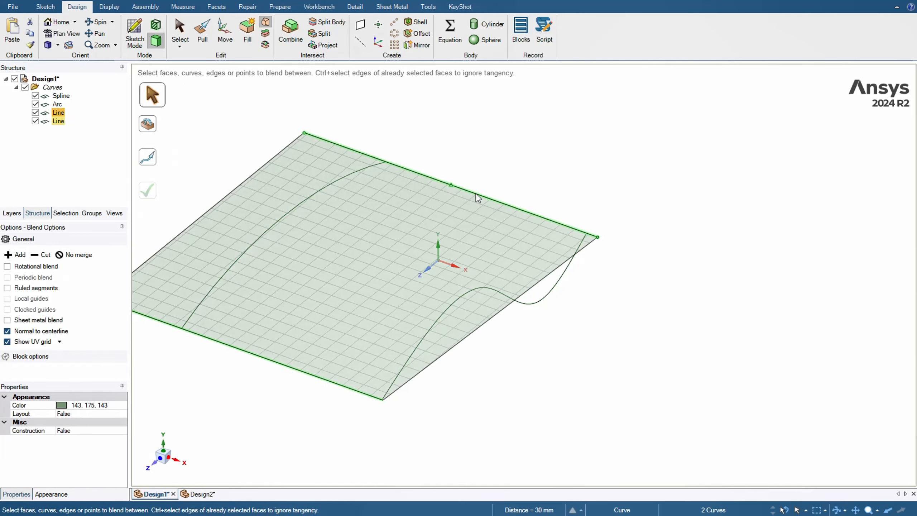
{"action": "left_click", "coordinate": [152, 127]}
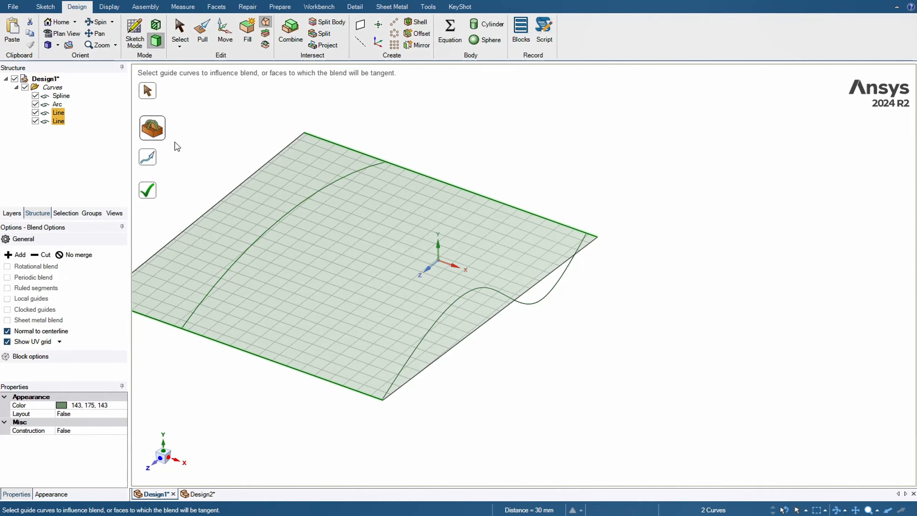
{"action": "left_click", "coordinate": [467, 299]}
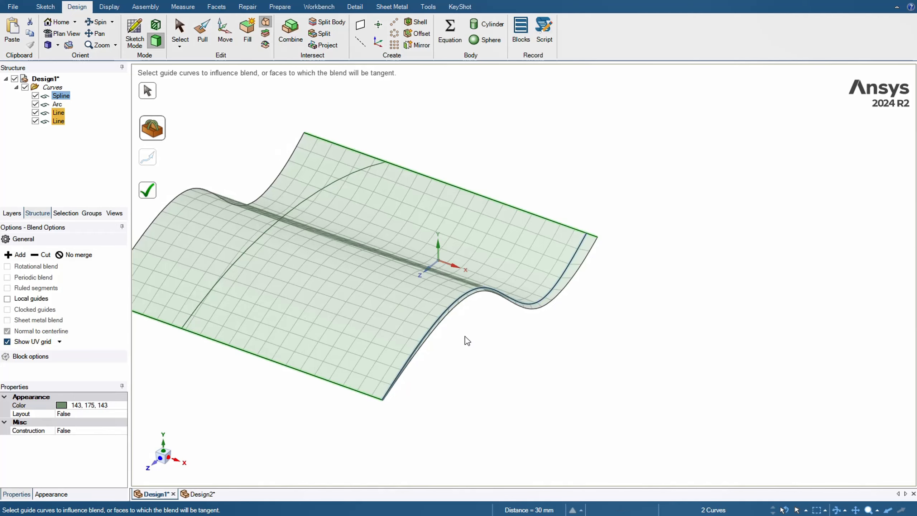
{"action": "middle_click_drag", "start_coordinate": [455, 316], "coordinate": [392, 359]}
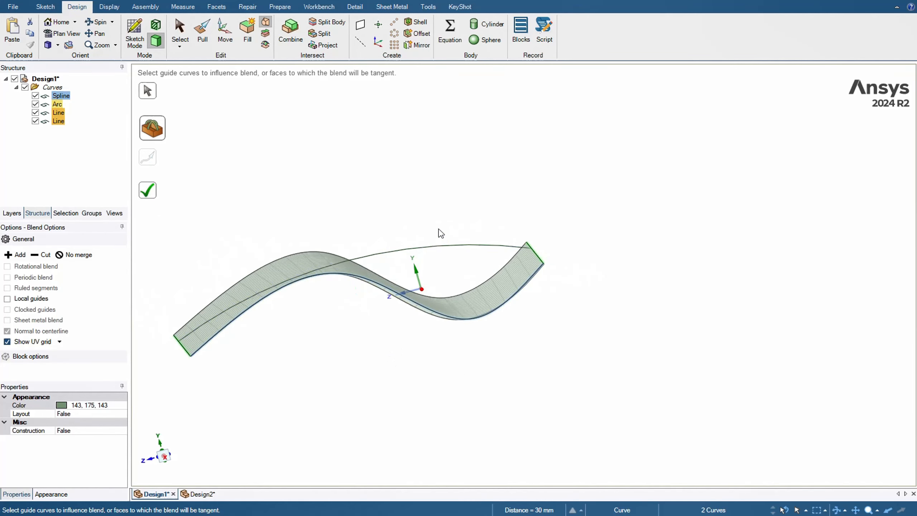
{"action": "middle_click_drag", "start_coordinate": [442, 236], "coordinate": [512, 317]}
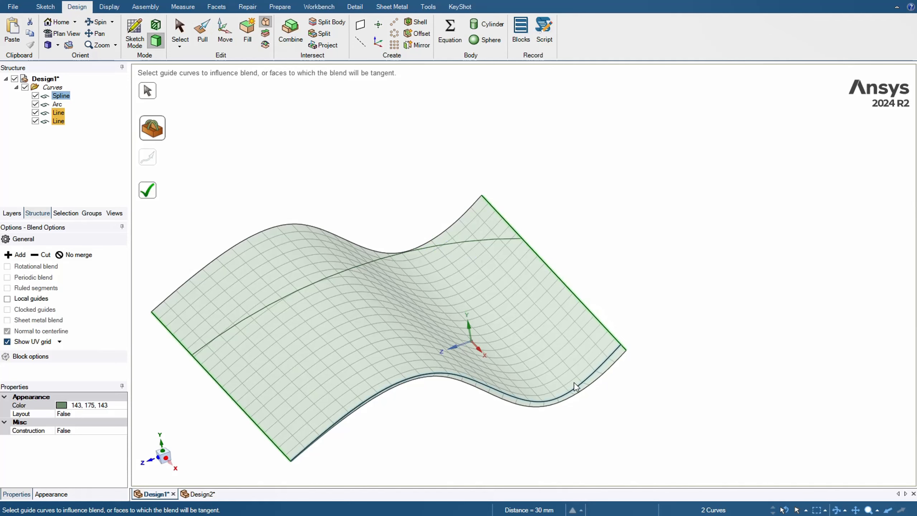
{"action": "middle_click_drag", "start_coordinate": [372, 199], "coordinate": [390, 156], "text": "shift"}
{"action": "middle_click_drag", "start_coordinate": [319, 432], "coordinate": [419, 406]}
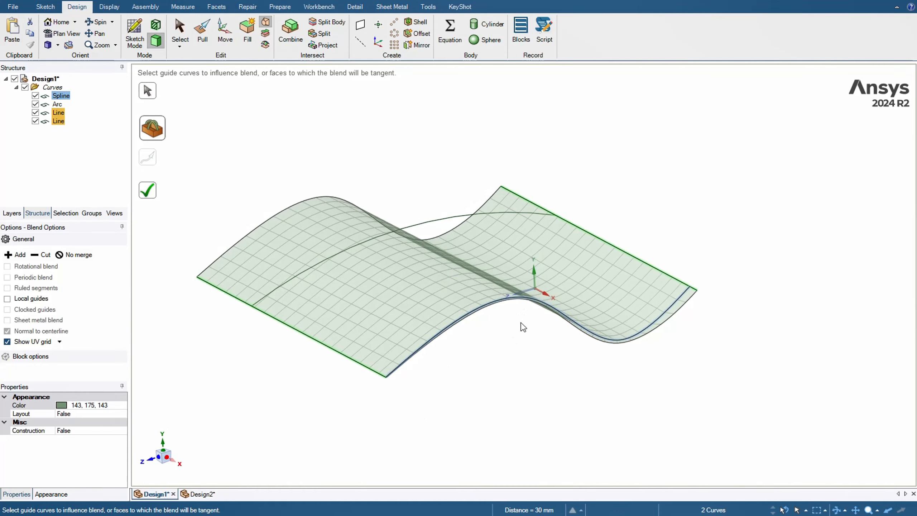
Turn on local guides so the spline shapes only the nearby part of the blend, and inspect the preview.
{"action": "left_click", "coordinate": [8, 299]}
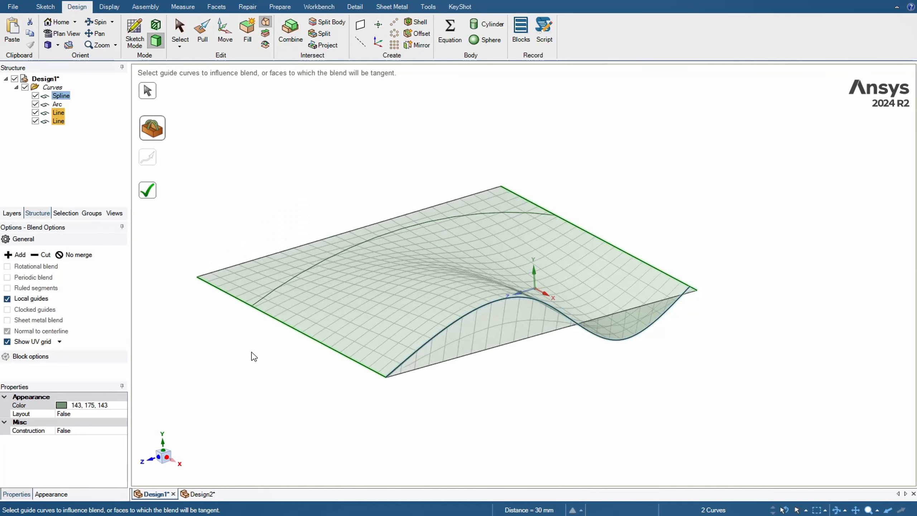
{"action": "middle_click_drag", "start_coordinate": [447, 395], "coordinate": [468, 400]}
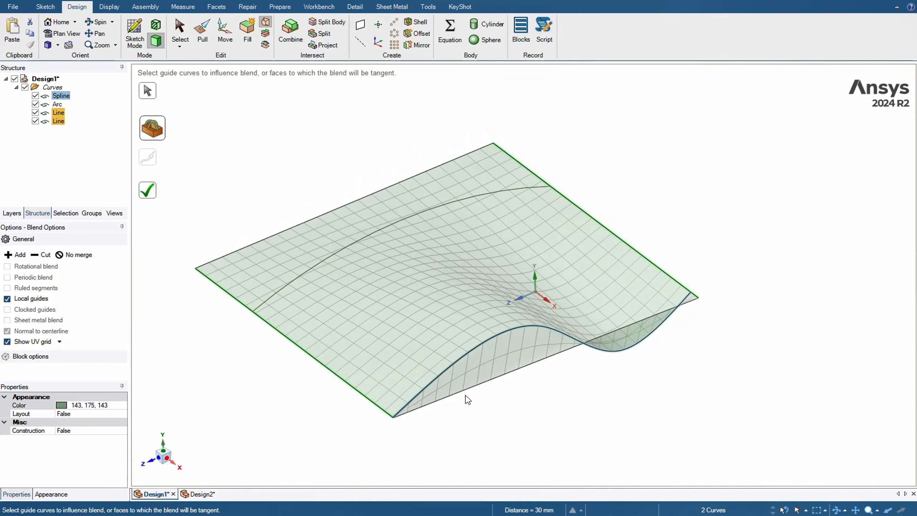
{"action": "mouse_move", "coordinate": [562, 319]}
{"action": "middle_mouse_down"}
{"action": "mouse_move", "coordinate": [595, 326]}
{"action": "mouse_move", "coordinate": [599, 340]}
{"action": "mouse_move", "coordinate": [571, 309]}
{"action": "middle_mouse_up"}
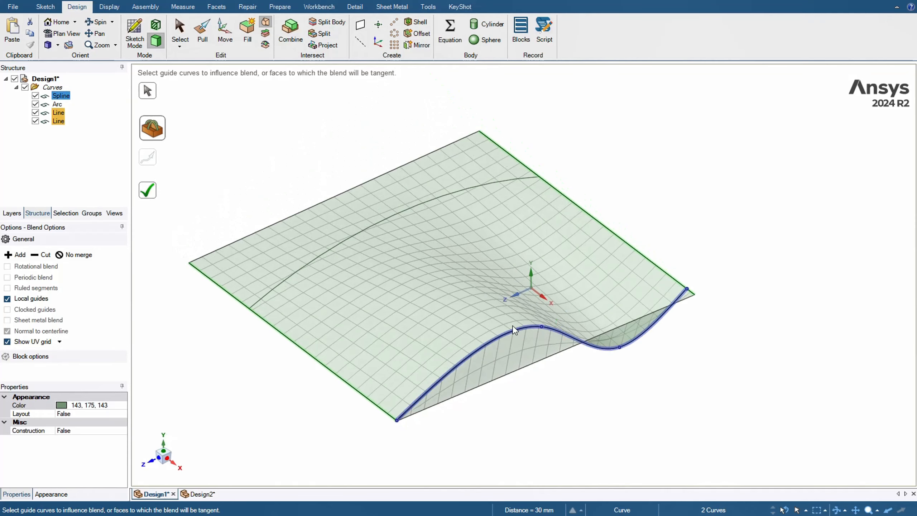
{"action": "middle_click_drag", "start_coordinate": [271, 362], "coordinate": [310, 332]}
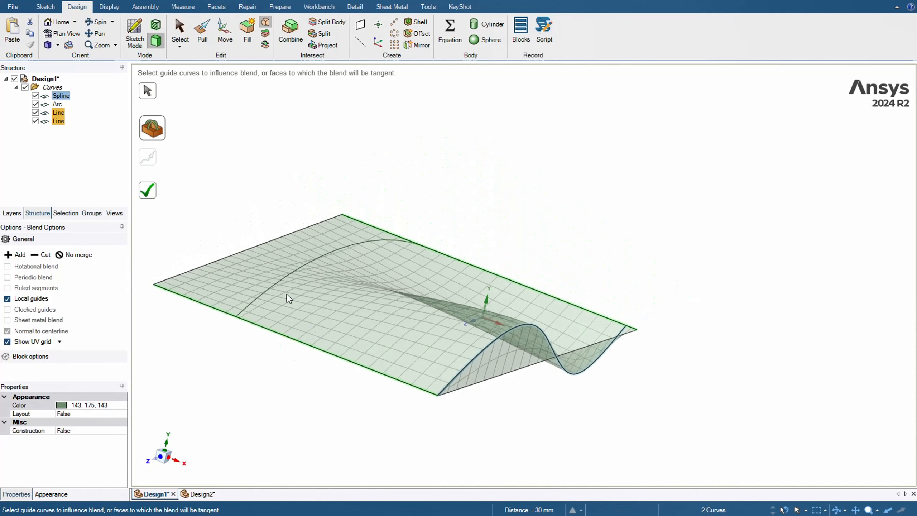
Add the arc as a second local guide curve and inspect the blend preview.
{"action": "left_click", "coordinate": [318, 258]}
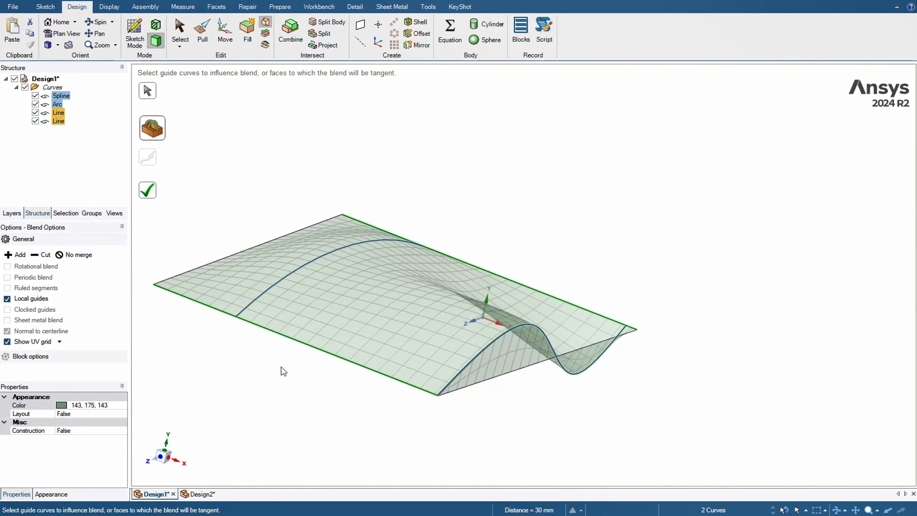
{"action": "mouse_move", "coordinate": [282, 370]}
{"action": "middle_mouse_down"}
{"action": "mouse_move", "coordinate": [273, 385]}
{"action": "mouse_move", "coordinate": [271, 372]}
{"action": "middle_mouse_up"}
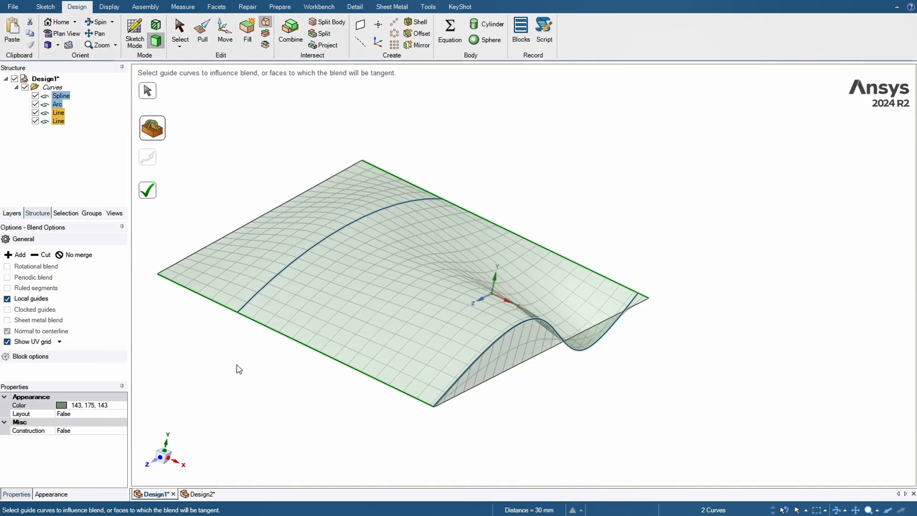
{"action": "middle_click_drag", "start_coordinate": [238, 368], "coordinate": [299, 377], "text": "shift"}
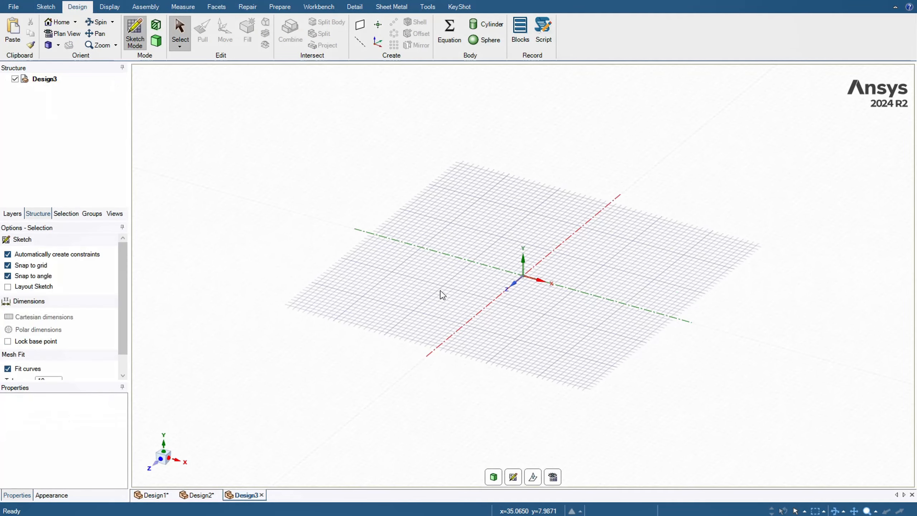
Sketch a circle about 40.5 mm in diameter centred on the origin of Design3 and turn it into a surface.
{"action": "left_click", "coordinate": [44, 6]}
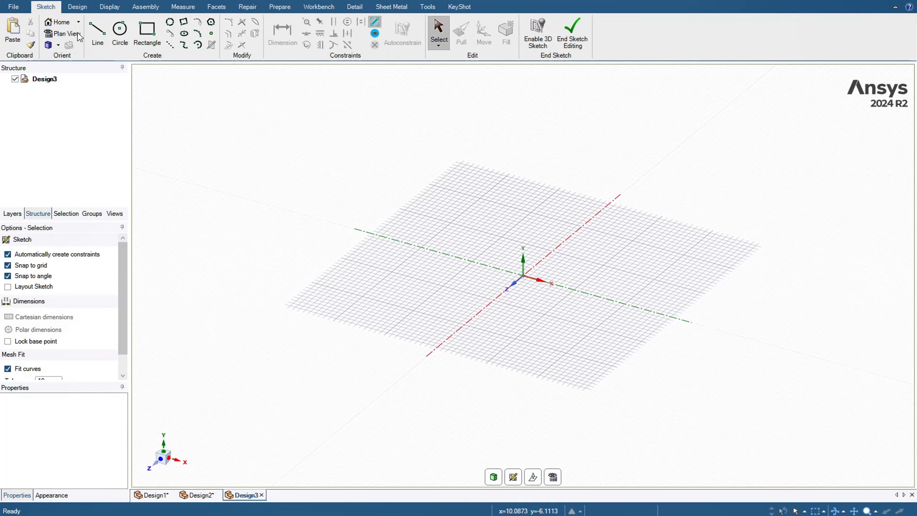
{"action": "left_click", "coordinate": [120, 31]}
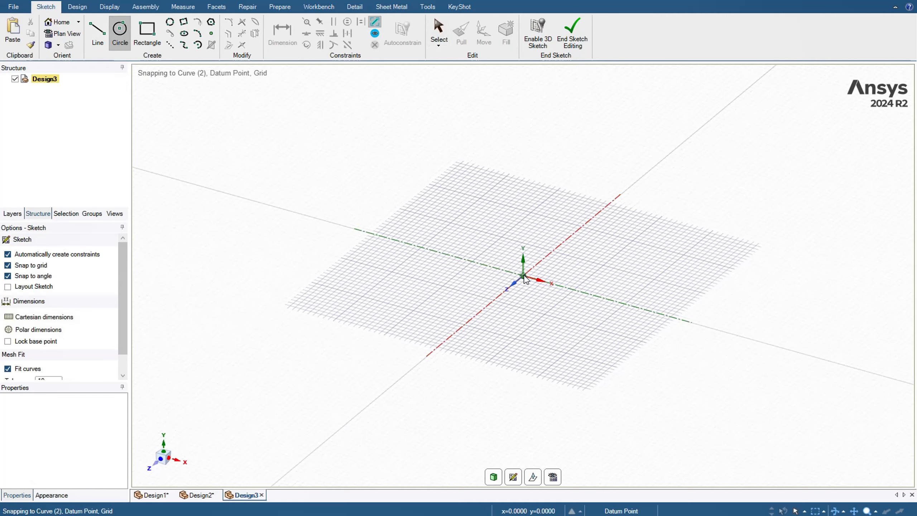
{"action": "left_click", "coordinate": [145, 39]}
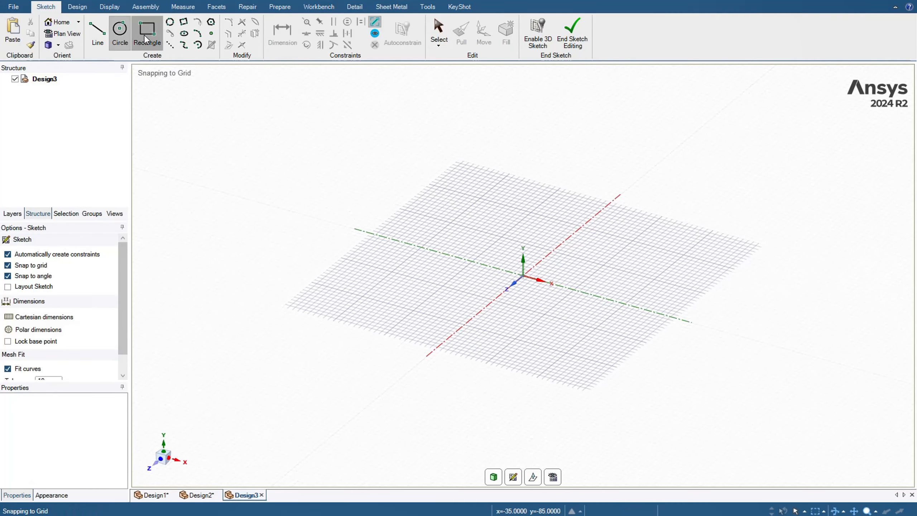
{"action": "left_click", "coordinate": [117, 41]}
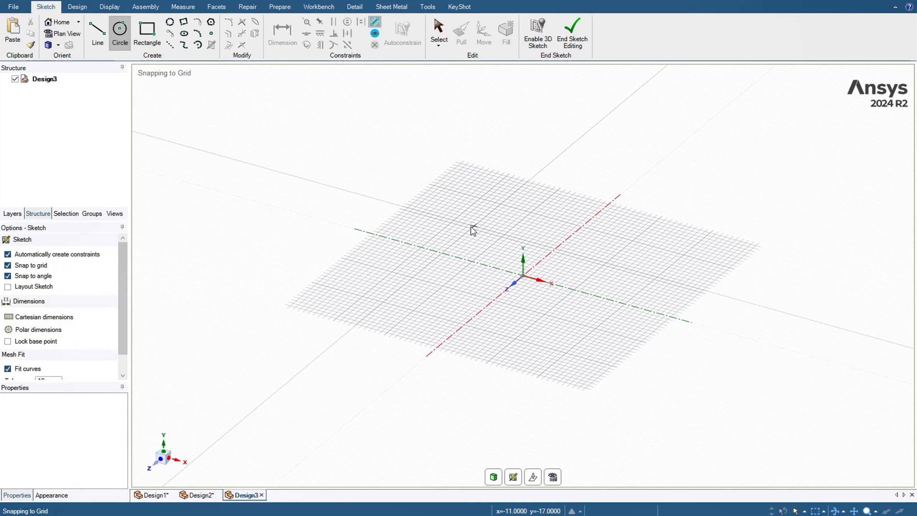
{"action": "left_click", "coordinate": [522, 276]}
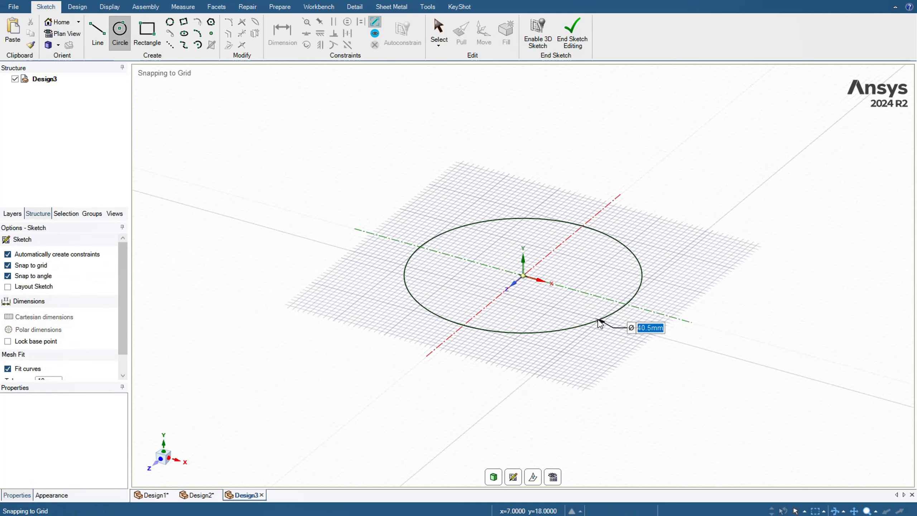
{"action": "left_click", "coordinate": [599, 322]}
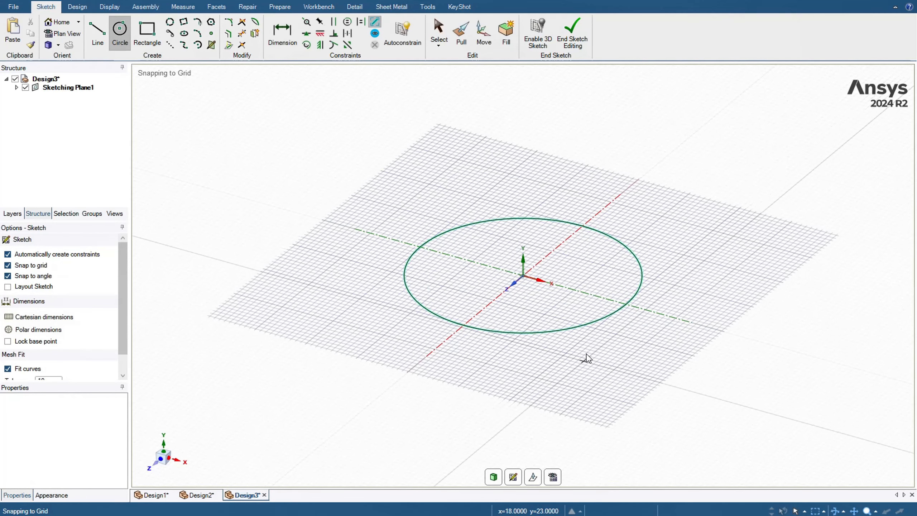
{"action": "left_click", "coordinate": [494, 479]}
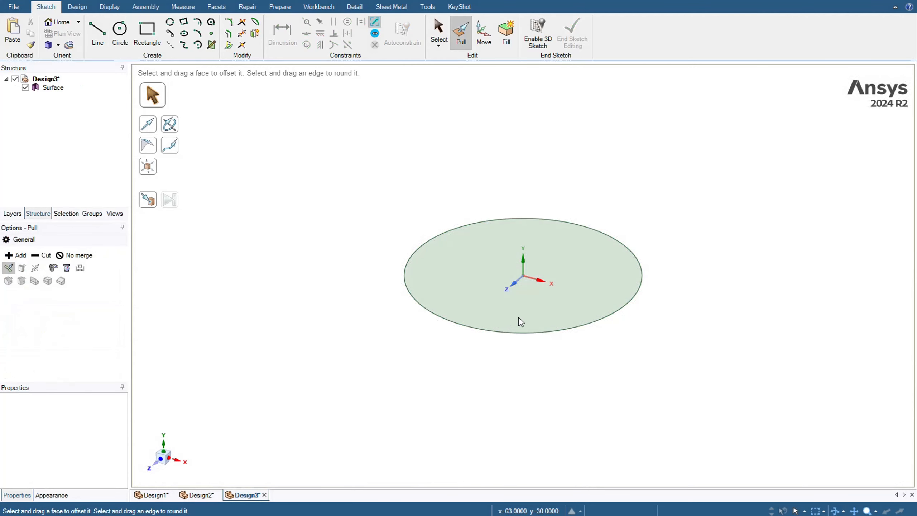
Create a plane on the circular surface and move it upward along its normal, above the surface.
{"action": "left_click", "coordinate": [77, 6]}
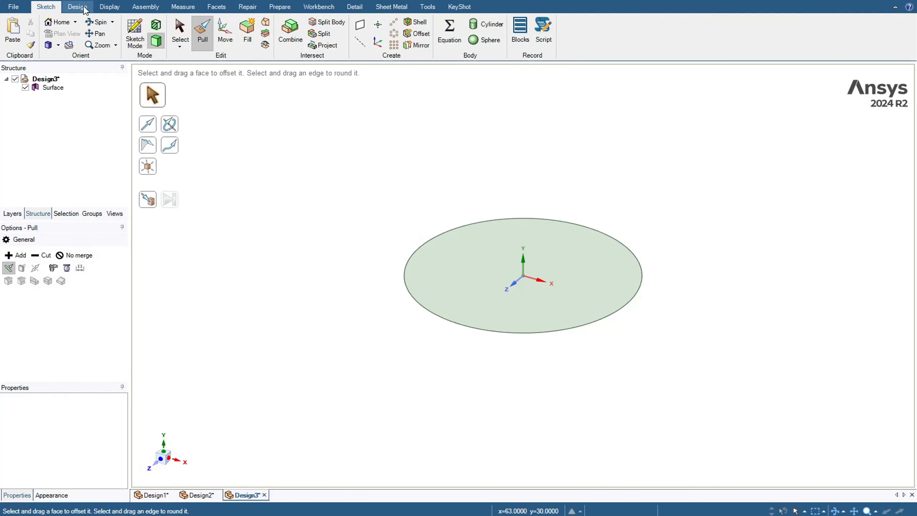
{"action": "left_click", "coordinate": [359, 25]}
{"action": "left_click", "coordinate": [467, 296]}
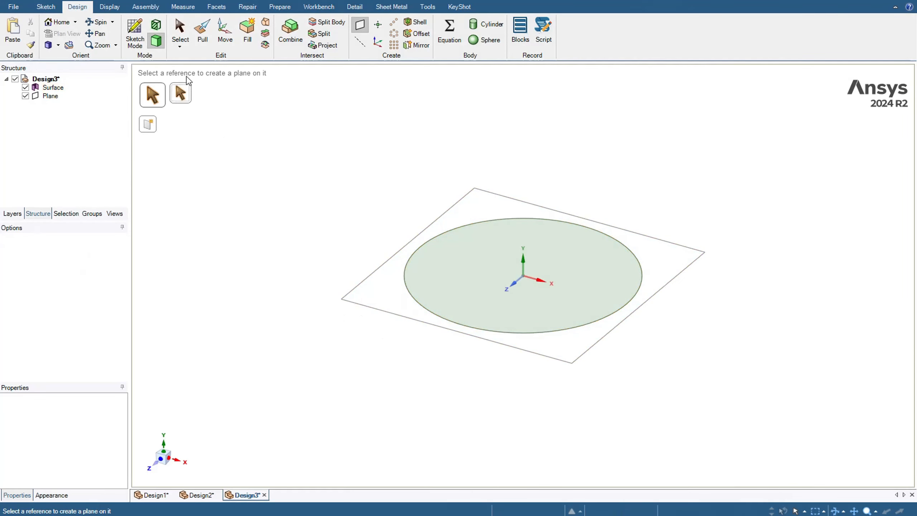
{"action": "left_click", "coordinate": [224, 32]}
{"action": "left_click", "coordinate": [378, 270]}
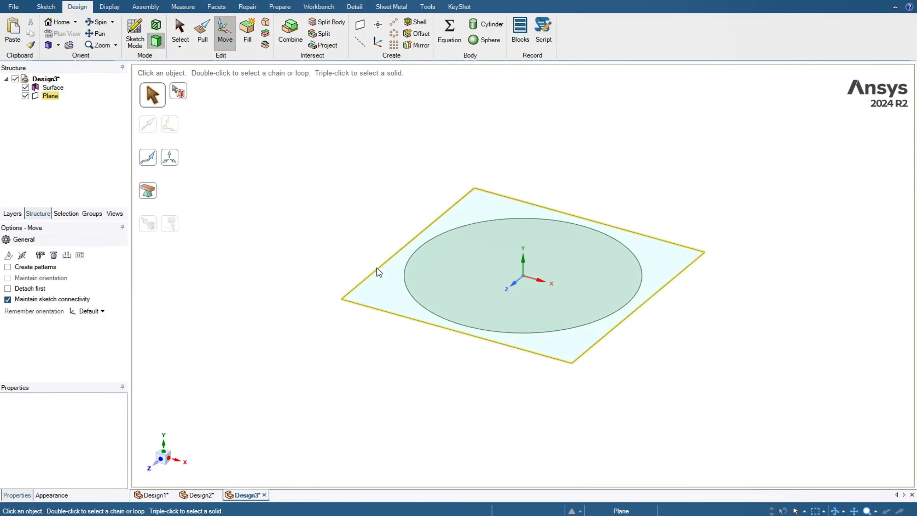
{"action": "left_click", "coordinate": [377, 271]}
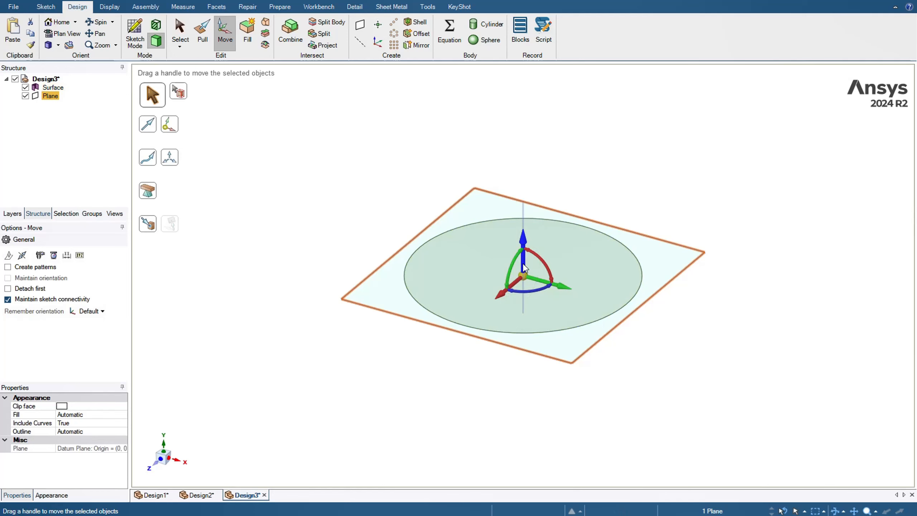
{"action": "left_click_drag", "start_coordinate": [525, 267], "coordinate": [504, 162]}
Sketch a smaller circle centred on the raised plane's origin and turn it into a surface.
{"action": "left_click", "coordinate": [143, 28]}
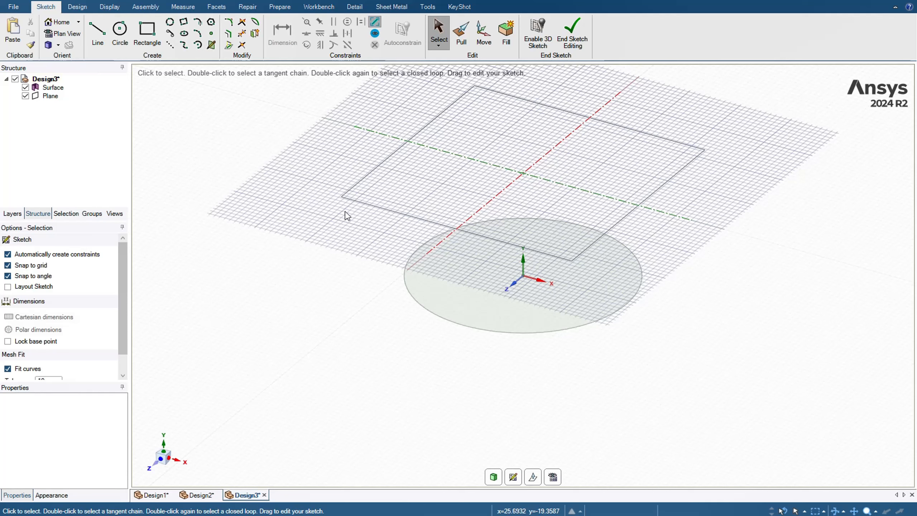
{"action": "left_click", "coordinate": [121, 35]}
{"action": "left_click", "coordinate": [523, 173]}
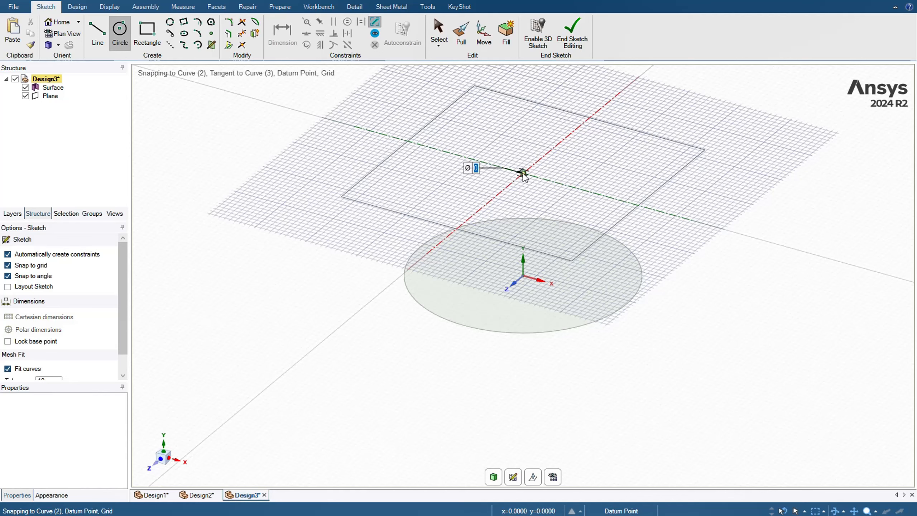
{"action": "left_click", "coordinate": [546, 190]}
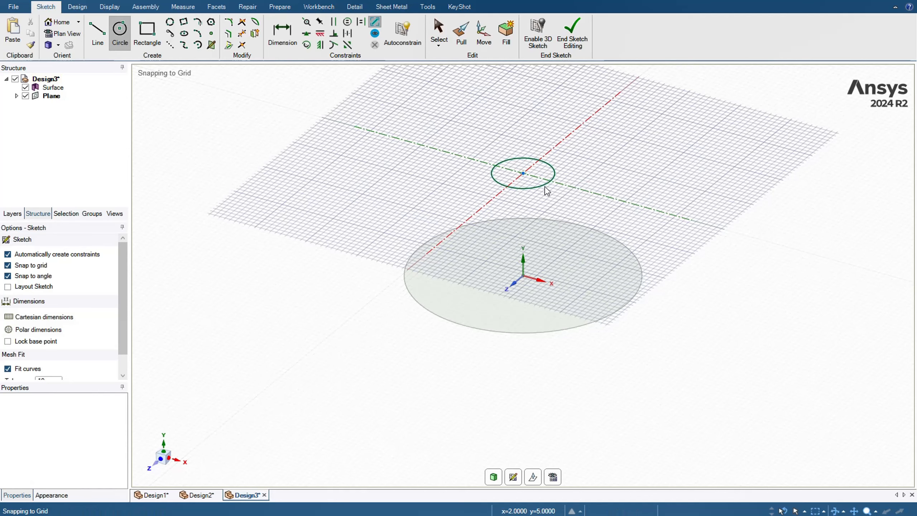
{"action": "scroll", "coordinate": [493, 379], "scroll_direction": "down", "scroll_amount": 3}
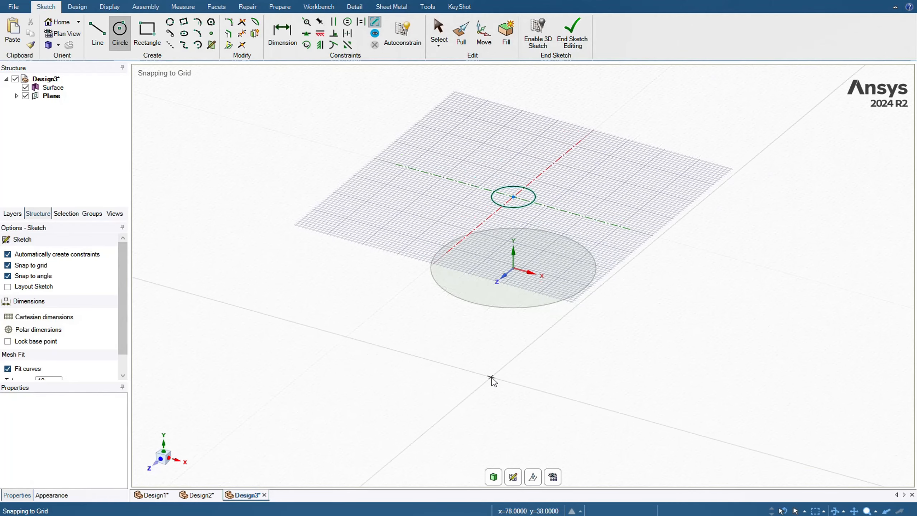
{"action": "left_click", "coordinate": [495, 477]}
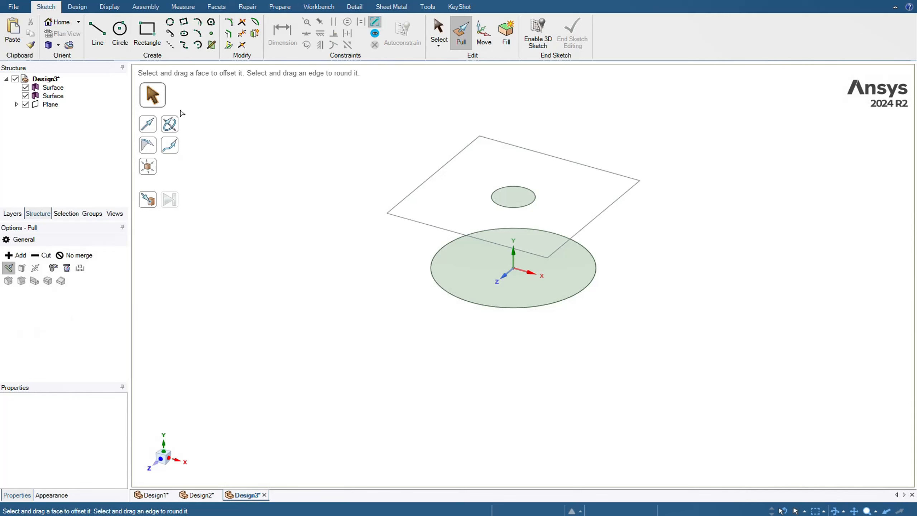
Move the plane about 23 mm further up along its normal, above the small circular surface.
{"action": "left_click", "coordinate": [418, 191]}
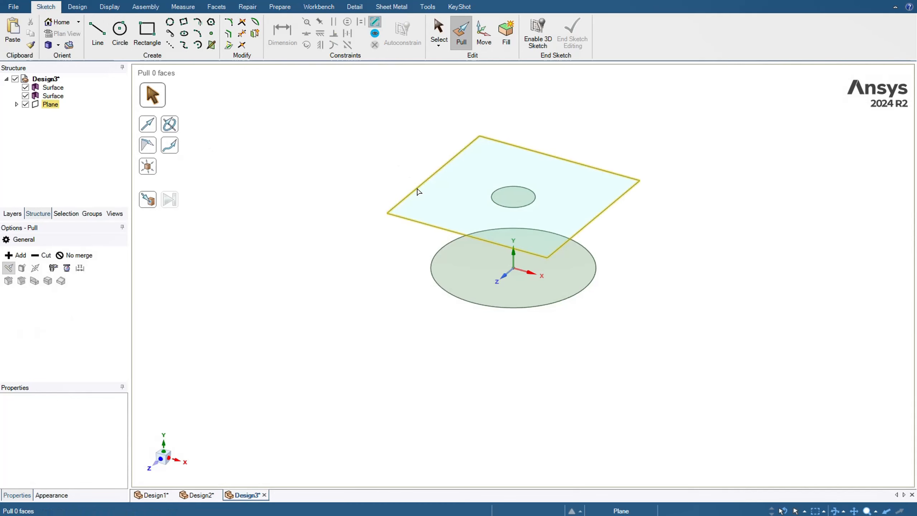
{"action": "left_click", "coordinate": [418, 191]}
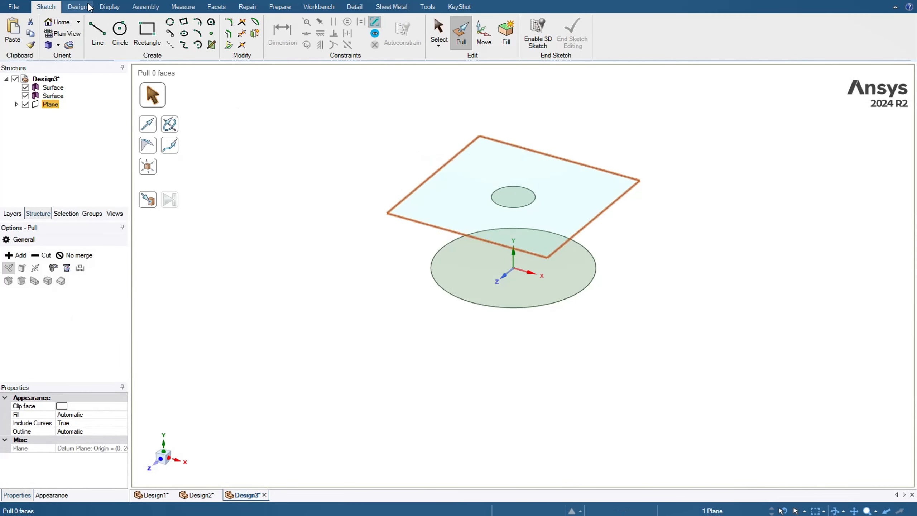
{"action": "left_click", "coordinate": [77, 7]}
{"action": "left_click", "coordinate": [225, 33]}
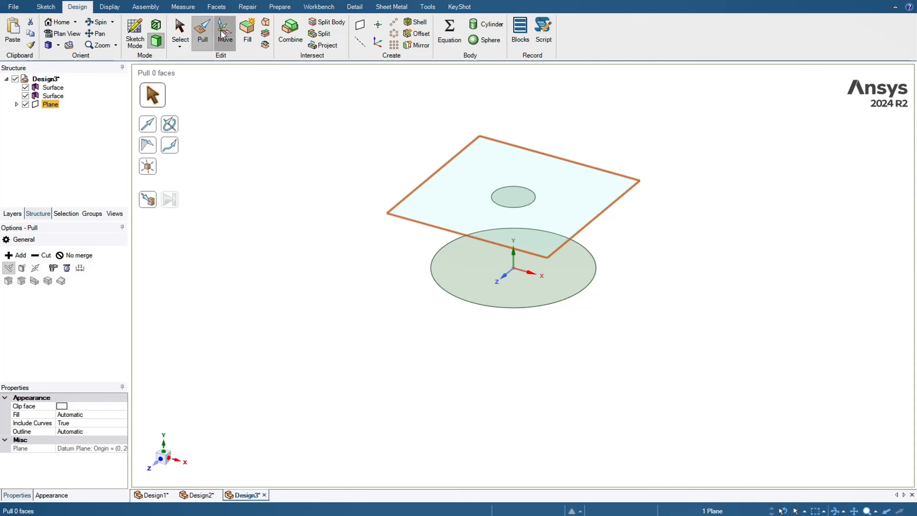
{"action": "left_click_drag", "start_coordinate": [506, 182], "coordinate": [500, 104]}
{"action": "scroll", "coordinate": [514, 131], "scroll_direction": "down", "scroll_amount": 3}
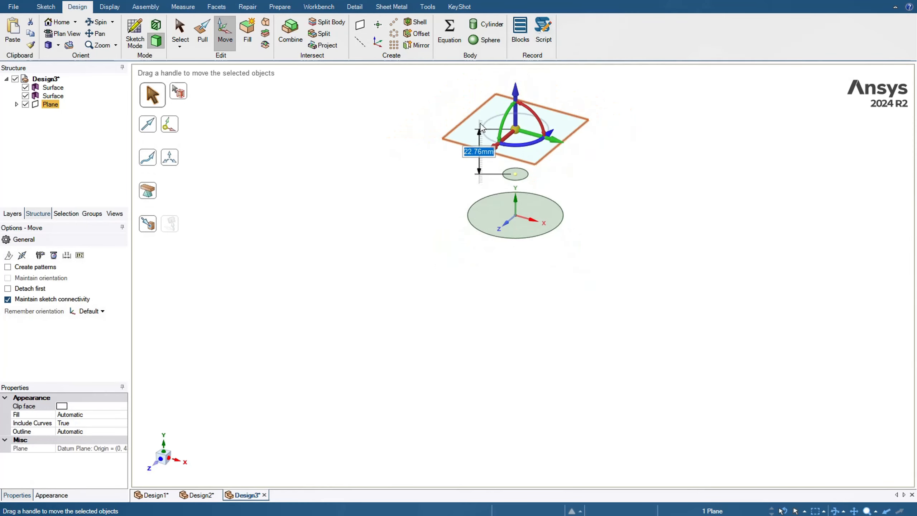
Sketch a circle centred on the raised plane's origin, turn it into a surface, and hide the plane.
{"action": "left_click", "coordinate": [136, 33]}
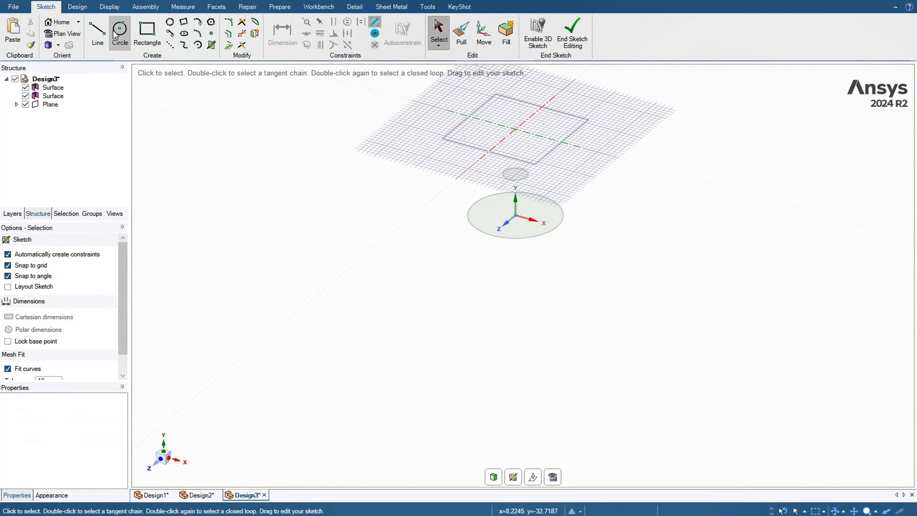
{"action": "left_click", "coordinate": [116, 35]}
{"action": "left_click", "coordinate": [515, 129]}
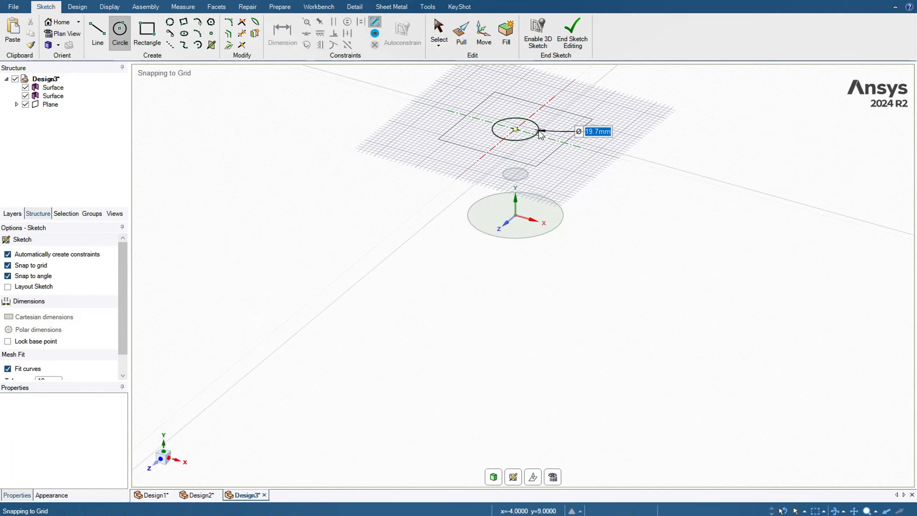
{"action": "left_click", "coordinate": [549, 135]}
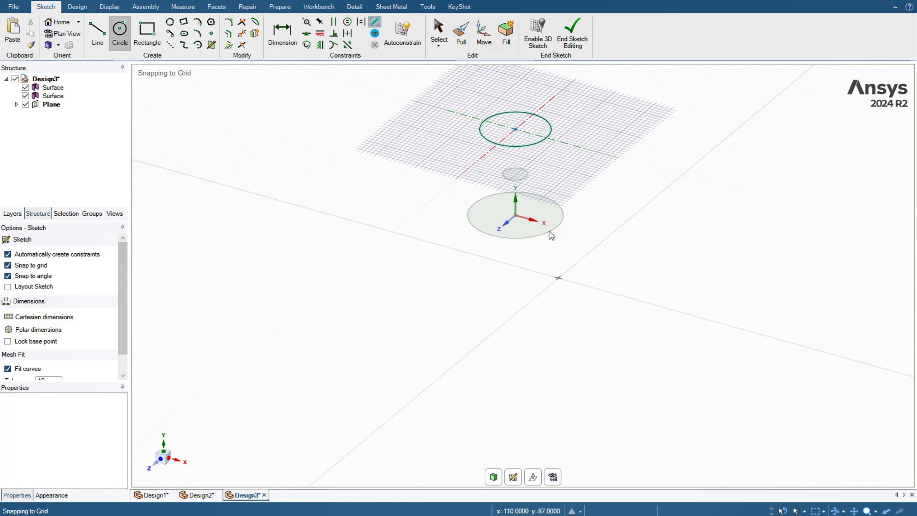
{"action": "left_click", "coordinate": [579, 44]}
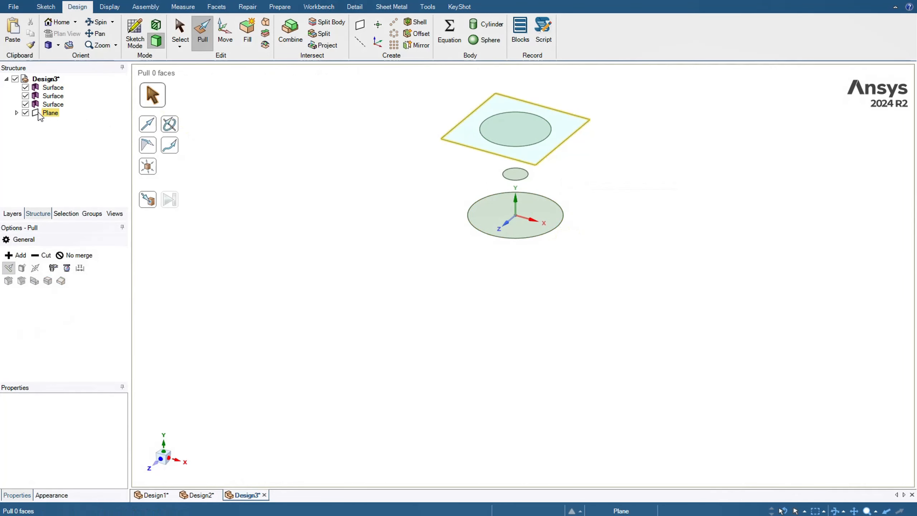
{"action": "left_click", "coordinate": [26, 113]}
{"action": "scroll", "coordinate": [397, 210], "scroll_direction": "up", "scroll_amount": 3}
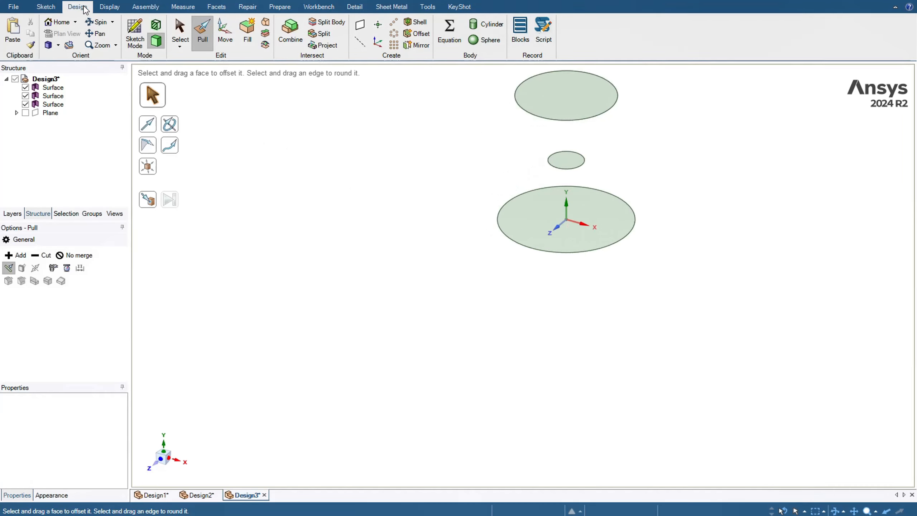
Set up a Blend through the large bottom, small middle and upper circular surfaces.
{"action": "left_click", "coordinate": [265, 22]}
{"action": "left_click", "coordinate": [544, 208]}
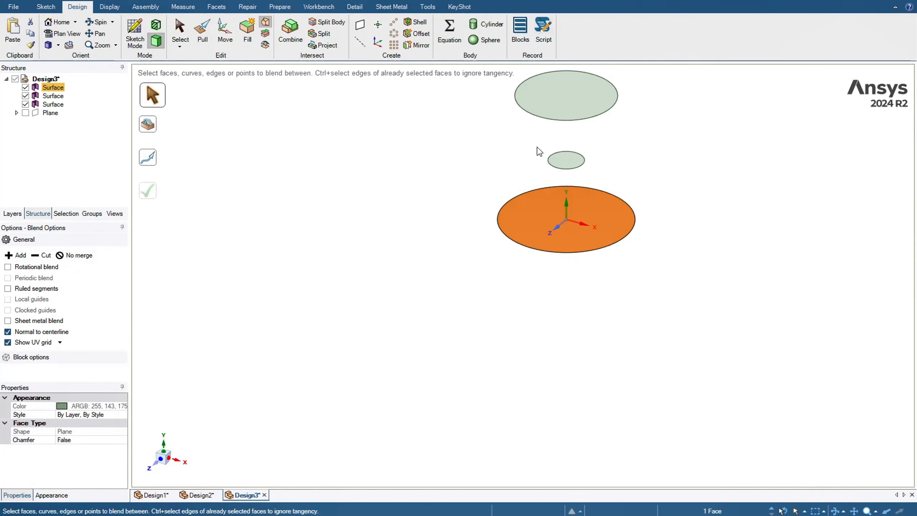
{"action": "left_click", "coordinate": [566, 162]}
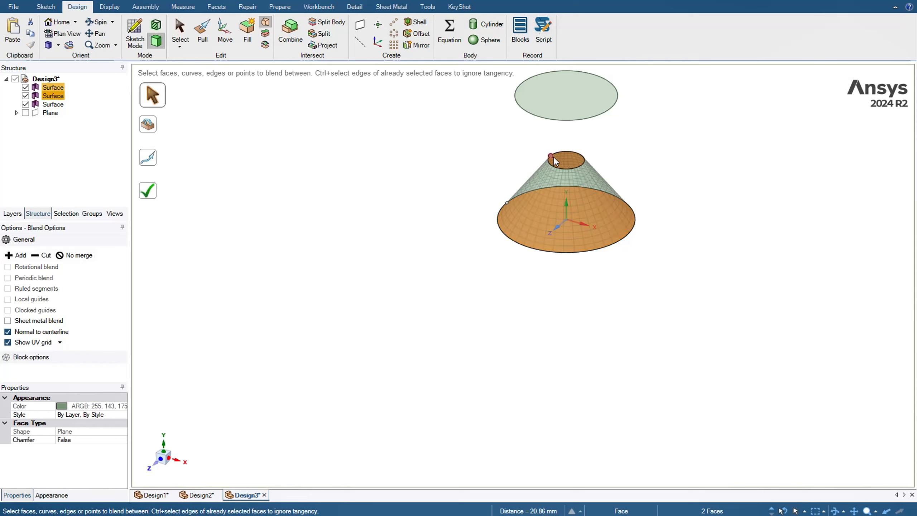
{"action": "left_click", "coordinate": [558, 112]}
{"action": "middle_click_drag", "start_coordinate": [450, 172], "coordinate": [398, 208], "text": "shift"}
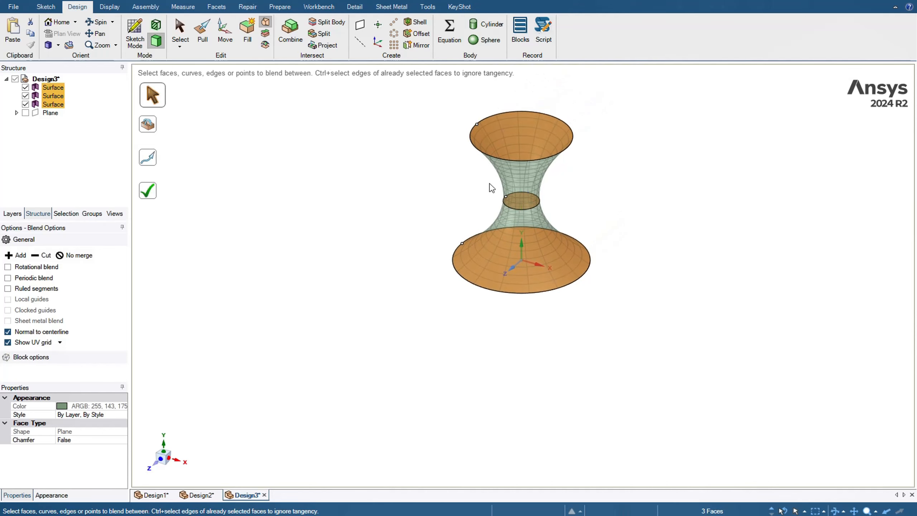
Try the ruled segments option on the blend, switch it off again, and create the smooth blended solid.
{"action": "left_click", "coordinate": [8, 288]}
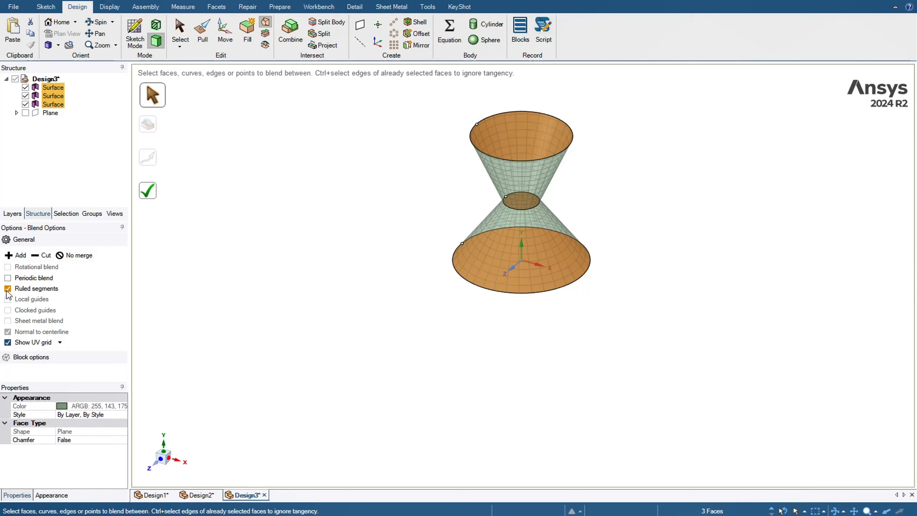
{"action": "left_click", "coordinate": [8, 288]}
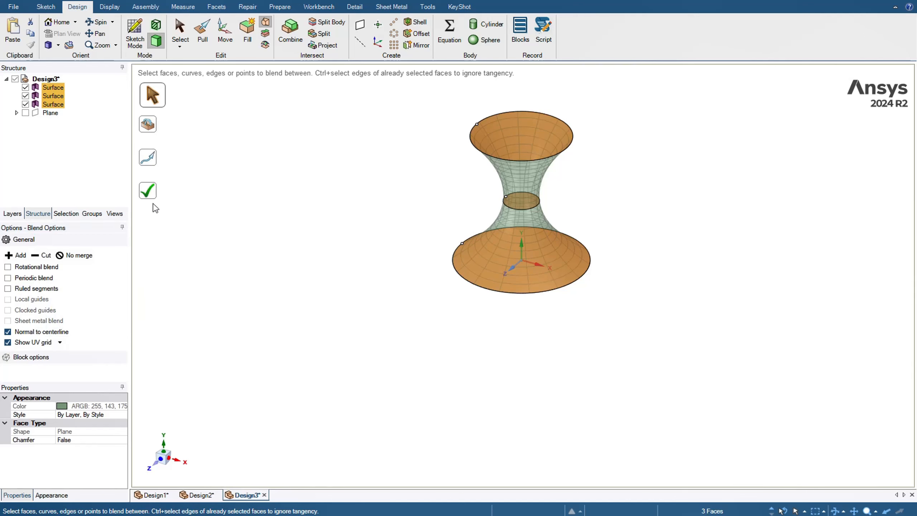
{"action": "left_click", "coordinate": [148, 192]}
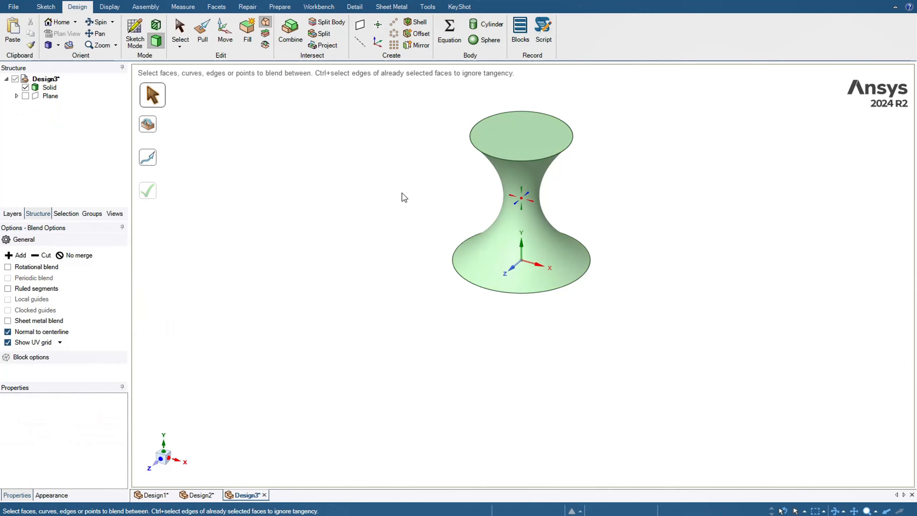
{"action": "middle_click_drag", "start_coordinate": [404, 197], "coordinate": [474, 200]}
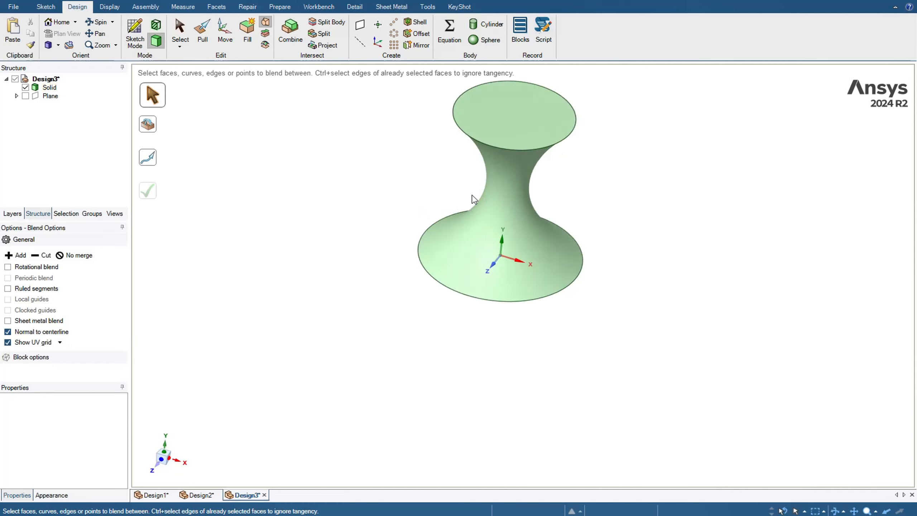
{"action": "middle_click_drag", "start_coordinate": [608, 180], "coordinate": [570, 229], "text": "shift"}
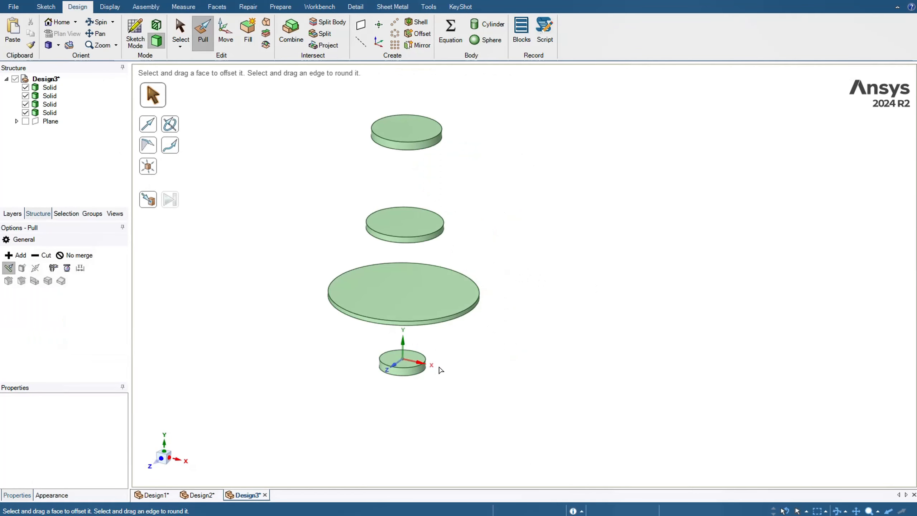
{"action": "scroll", "coordinate": [439, 366], "scroll_direction": "up", "scroll_amount": 2}
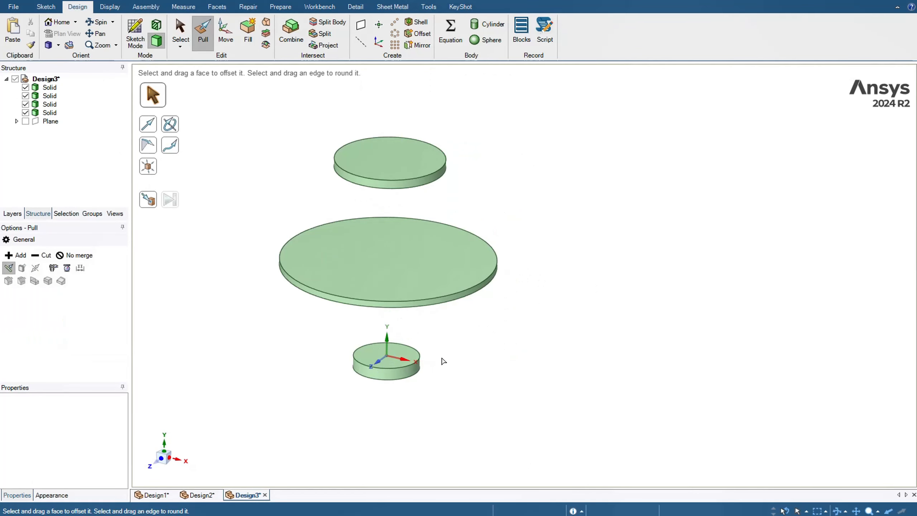
{"action": "scroll", "coordinate": [441, 357], "scroll_direction": "down", "scroll_amount": 1}
{"action": "scroll", "coordinate": [535, 267], "scroll_direction": "down", "scroll_amount": 1}
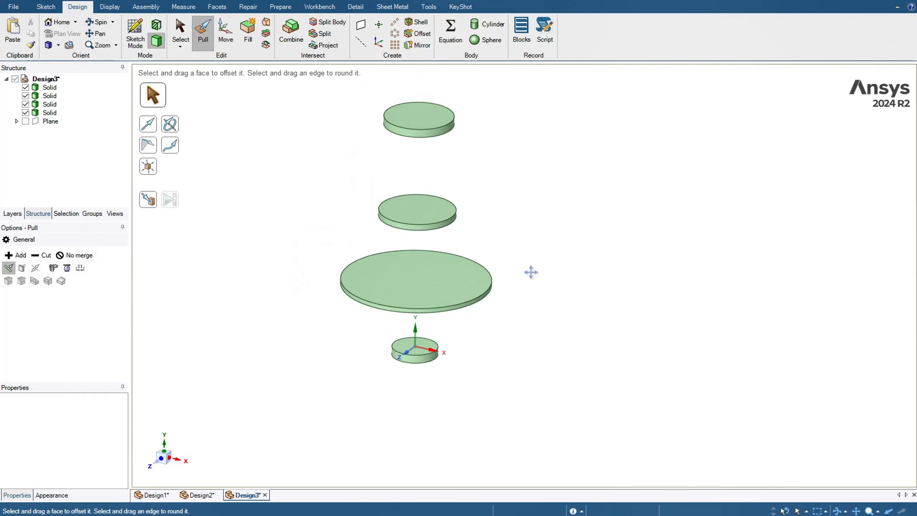
{"action": "left_click", "coordinate": [387, 295]}
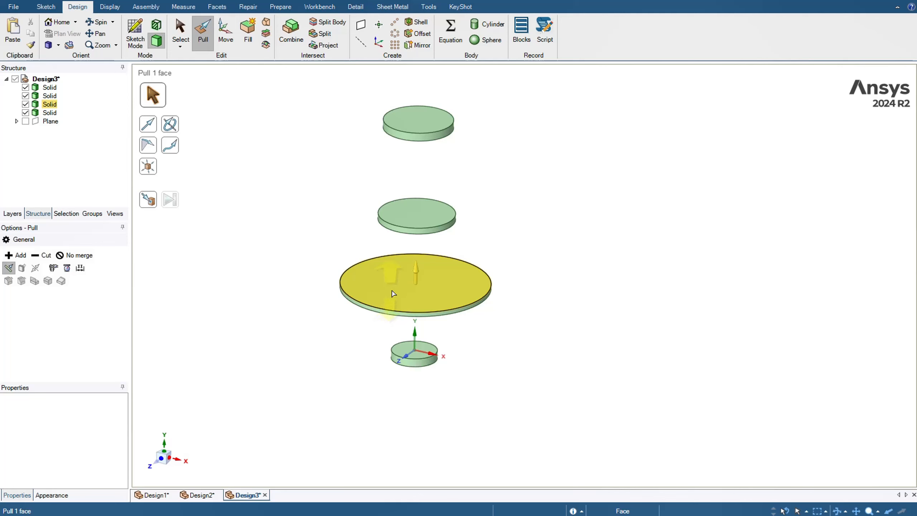
{"action": "left_click", "coordinate": [295, 229]}
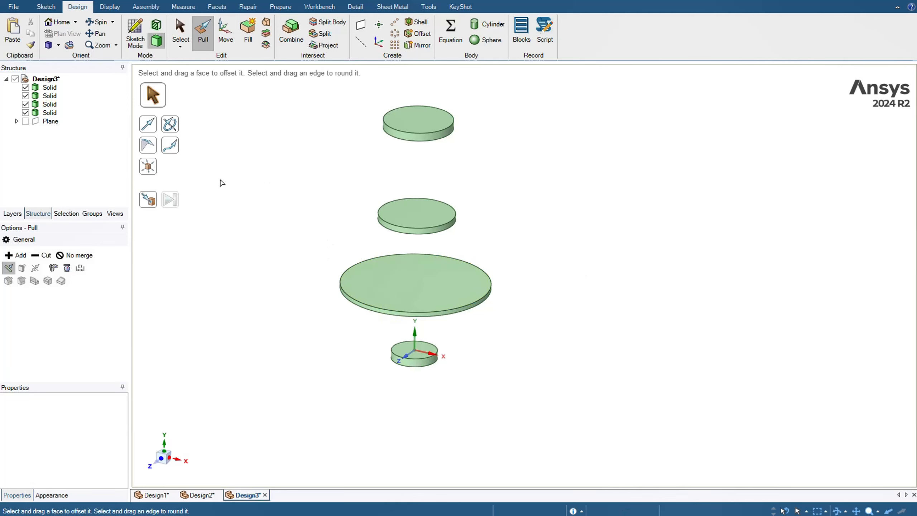
Set up a Blend through the four stacked discs, from the bottom disc's upper face to the topmost disc's underside.
{"action": "left_click", "coordinate": [266, 23]}
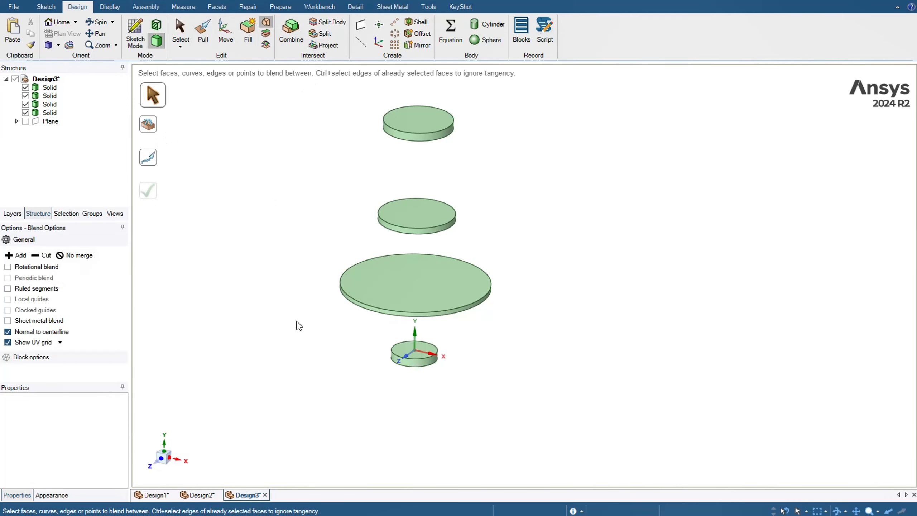
{"action": "left_click", "coordinate": [417, 355]}
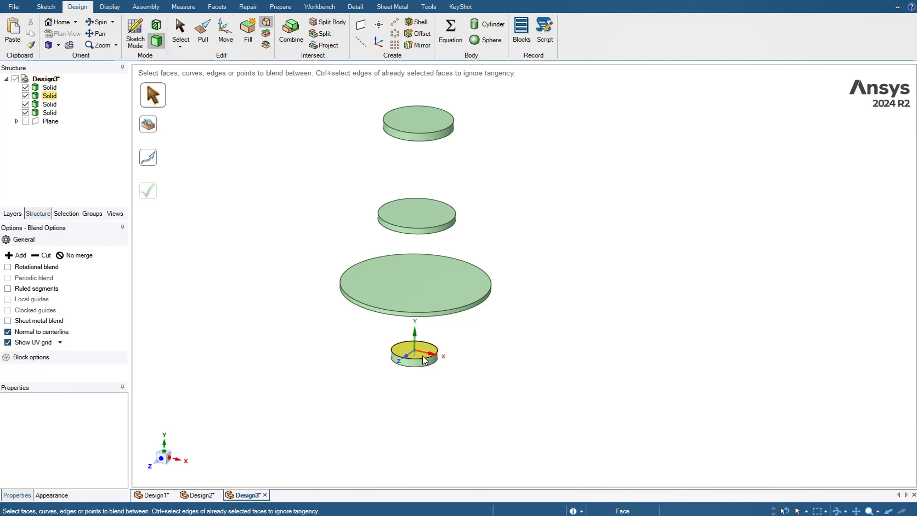
{"action": "left_click", "coordinate": [417, 353]}
{"action": "middle_click_drag", "start_coordinate": [564, 307], "coordinate": [502, 284]}
{"action": "left_click", "coordinate": [443, 298]}
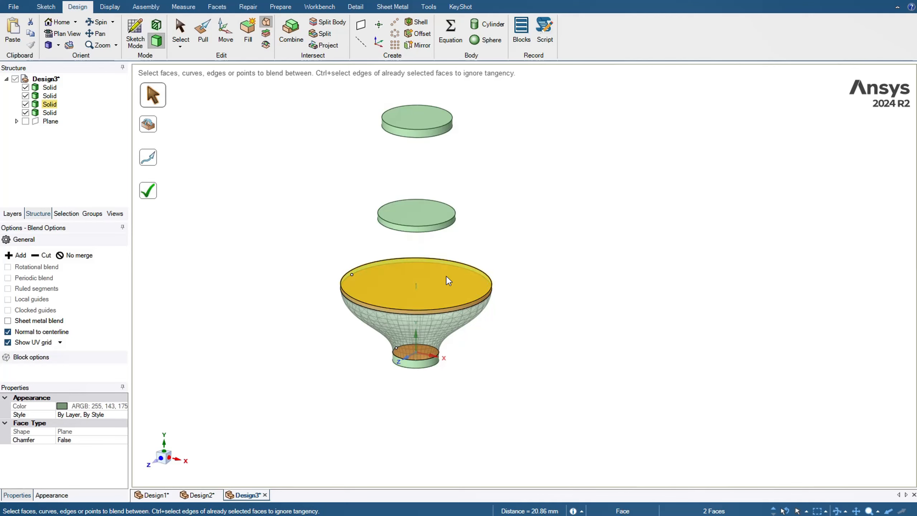
{"action": "mouse_move", "coordinate": [483, 239]}
{"action": "middle_mouse_down", "text": "shift"}
{"action": "mouse_move", "coordinate": [494, 209]}
{"action": "mouse_move", "coordinate": [491, 278]}
{"action": "mouse_move", "coordinate": [463, 225]}
{"action": "mouse_move", "coordinate": [485, 255]}
{"action": "mouse_move", "coordinate": [487, 246]}
{"action": "middle_mouse_up", "text": "shift"}
{"action": "left_click", "coordinate": [441, 261]}
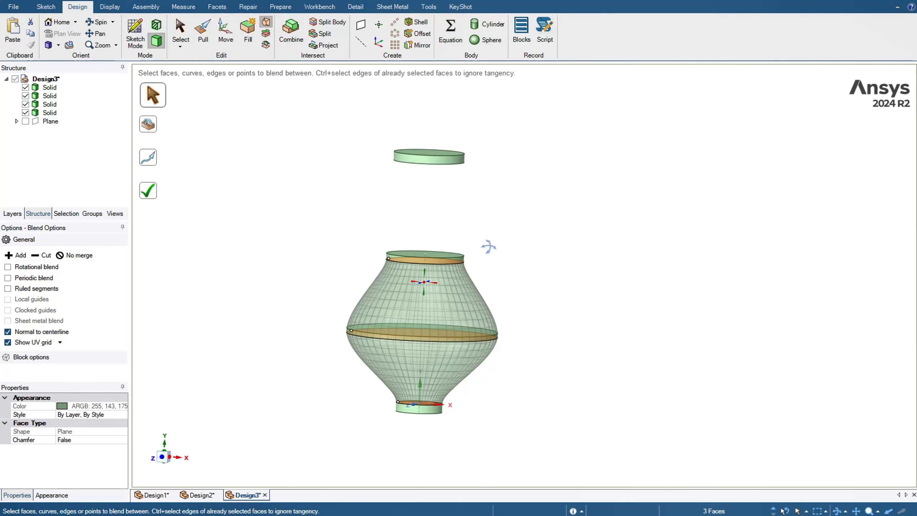
{"action": "middle_click_drag", "start_coordinate": [445, 205], "coordinate": [491, 260]}
{"action": "left_click", "coordinate": [456, 200]}
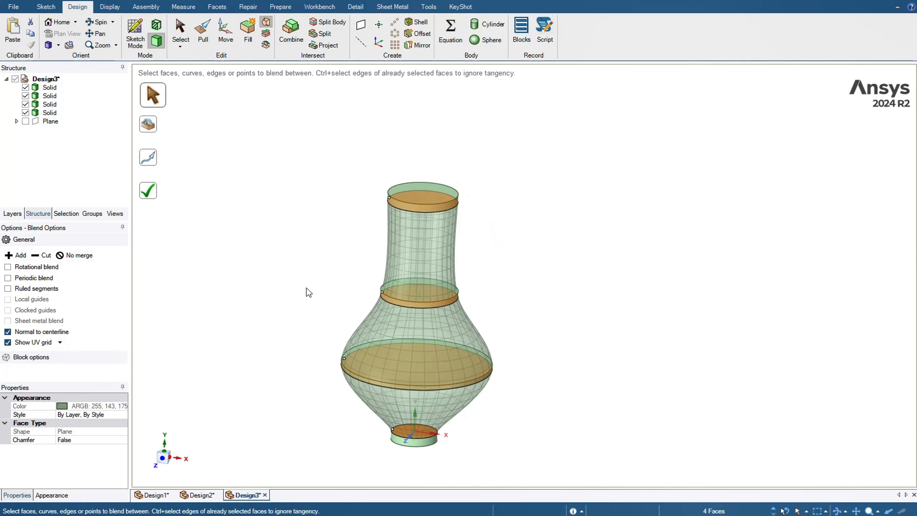
{"action": "scroll", "coordinate": [454, 339], "scroll_direction": "up", "scroll_amount": 3}
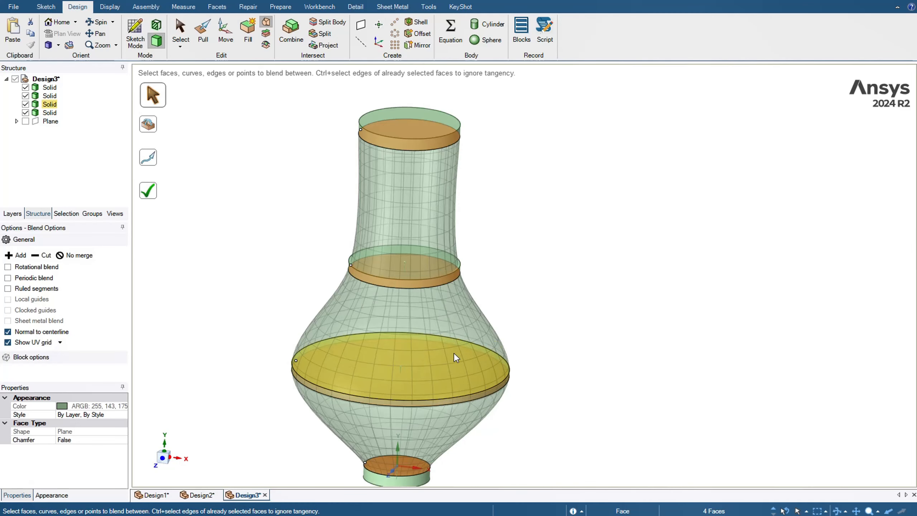
{"action": "scroll", "coordinate": [454, 352], "scroll_direction": "down", "scroll_amount": 2}
Create the blend merged with the discs, undo it, and recreate it with the No merge option.
{"action": "left_click", "coordinate": [154, 194]}
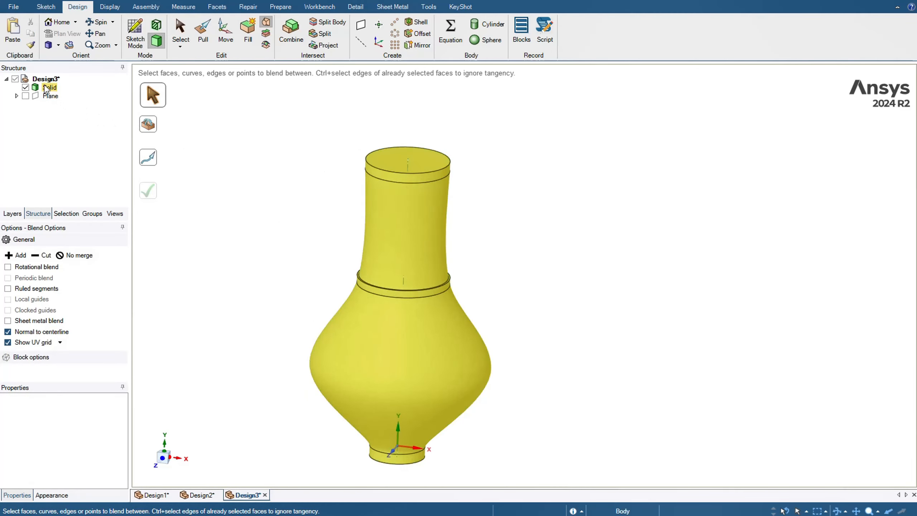
{"action": "key", "text": "ctrl+z"}
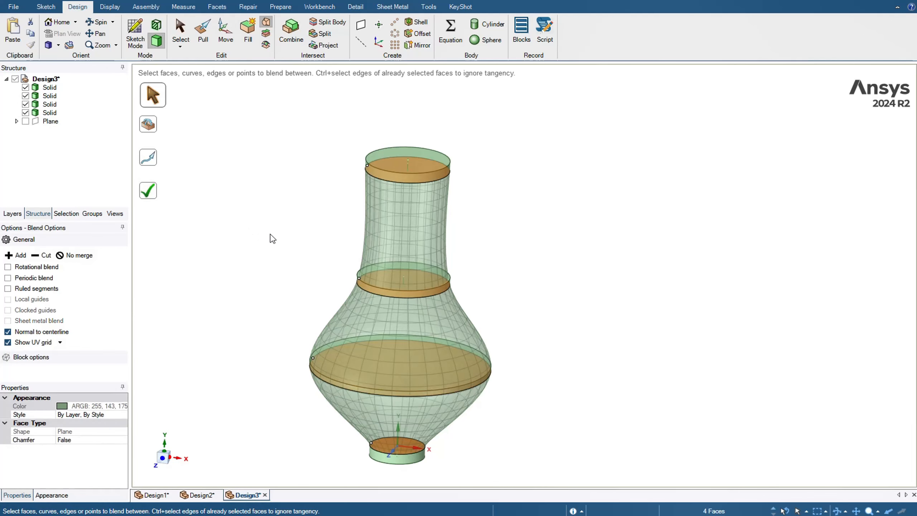
{"action": "left_click", "coordinate": [77, 258]}
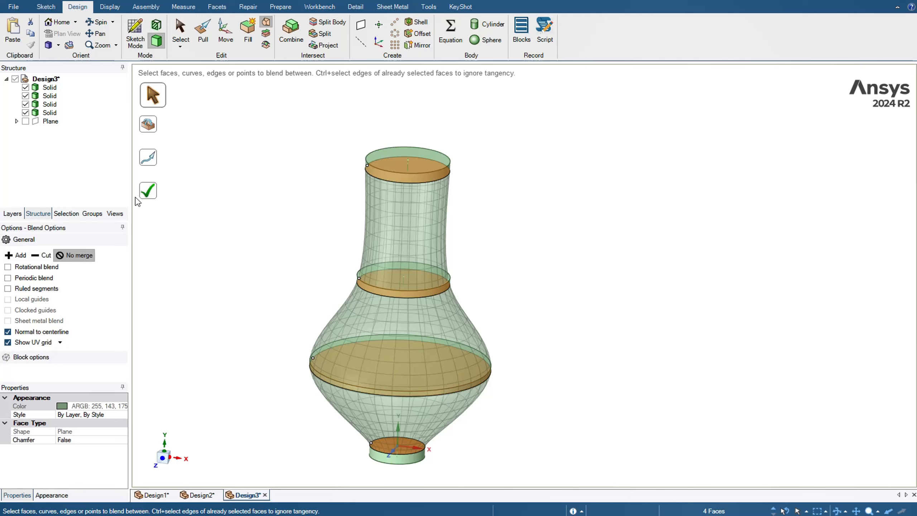
{"action": "left_click", "coordinate": [148, 190]}
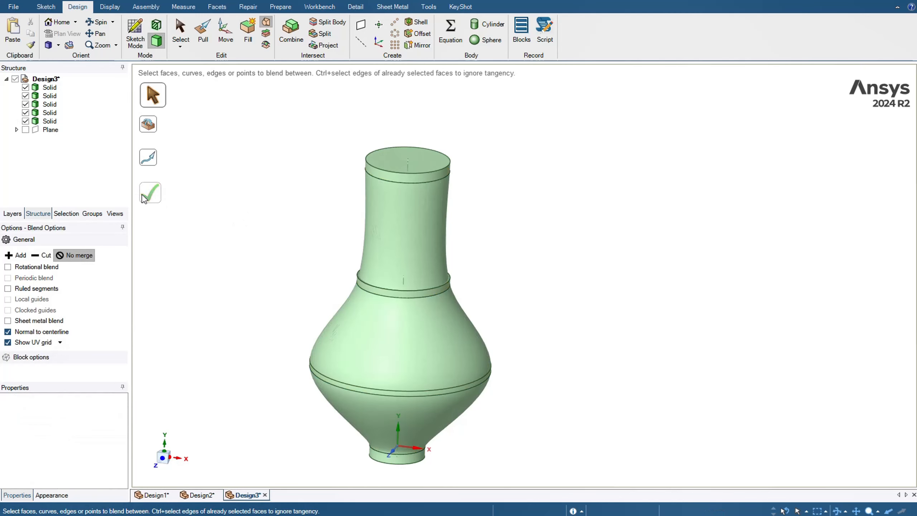
Examine the new blended body against the separate disc bodies from several angles.
{"action": "left_click", "coordinate": [385, 228]}
{"action": "left_click", "coordinate": [529, 251]}
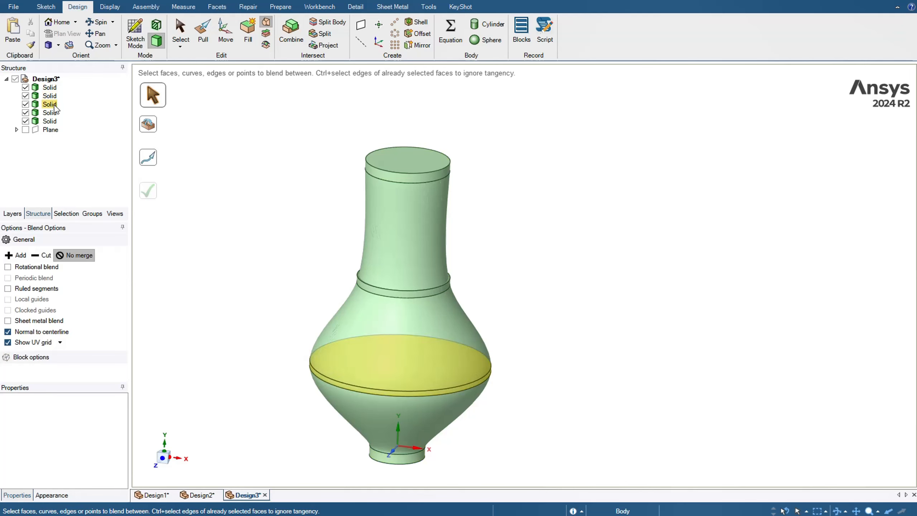
{"action": "left_click", "coordinate": [53, 121]}
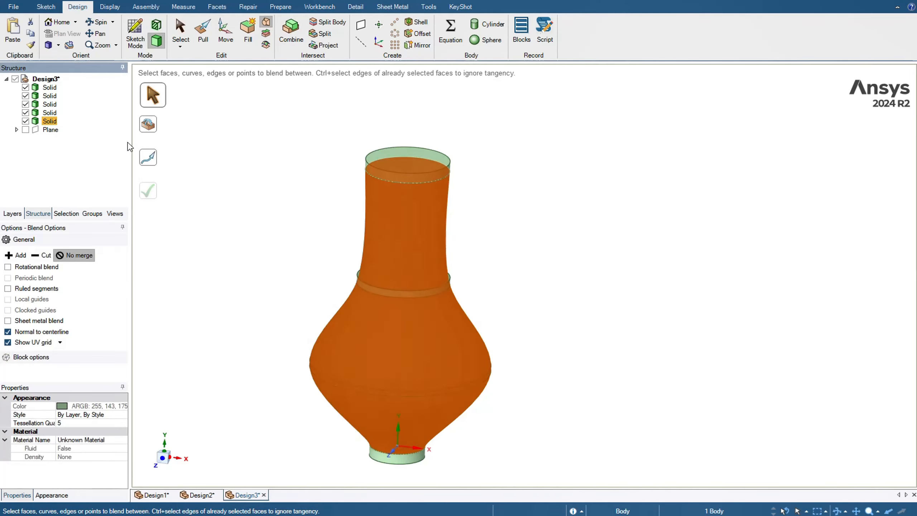
{"action": "middle_click_drag", "start_coordinate": [213, 188], "coordinate": [227, 174]}
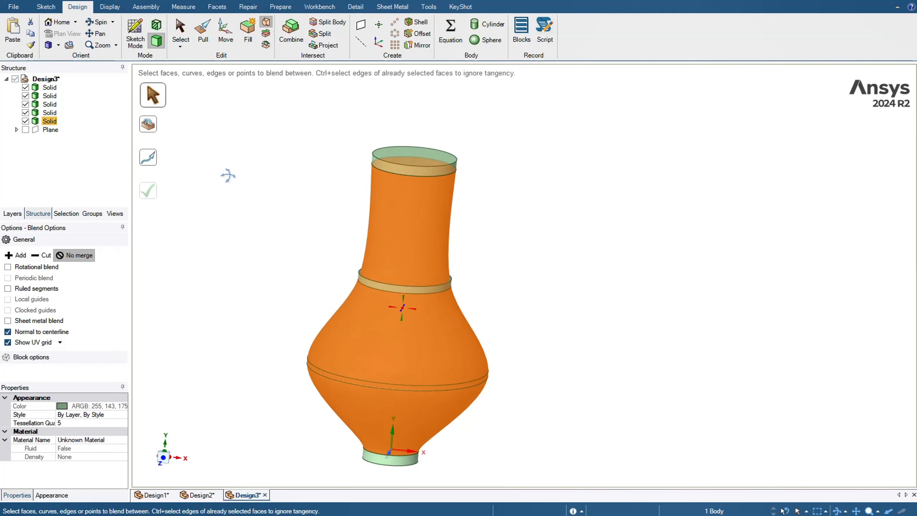
{"action": "left_click", "coordinate": [265, 195]}
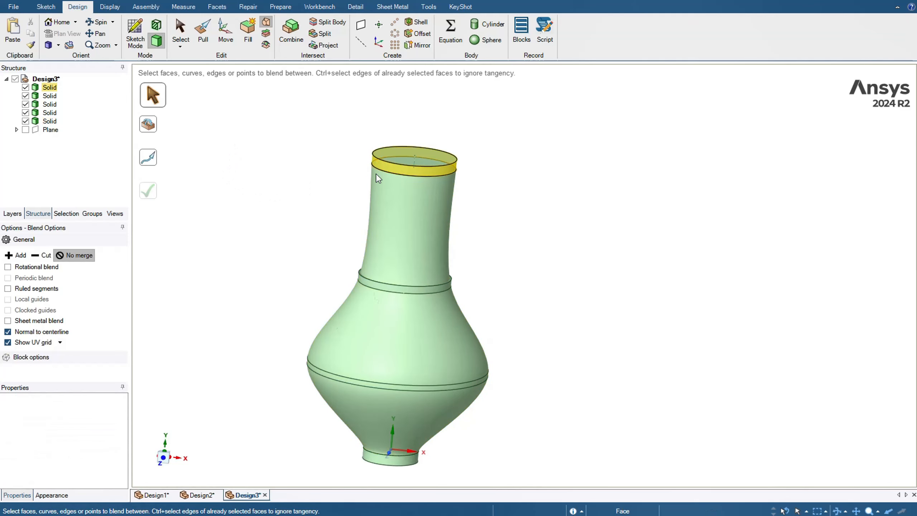
{"action": "middle_click_drag", "start_coordinate": [290, 196], "coordinate": [237, 181]}
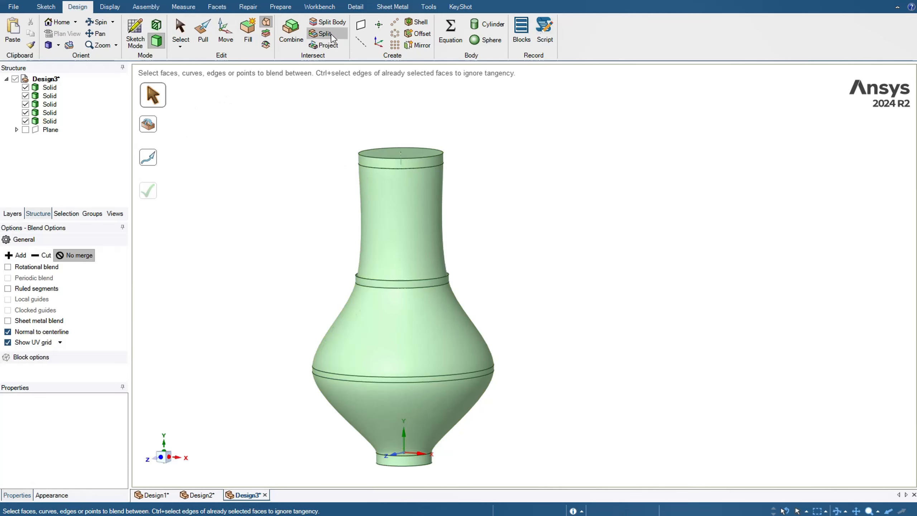
Split the blended body with Combine, using the two middle discs as cutters in turn and keeping the cutters.
{"action": "left_click", "coordinate": [296, 31]}
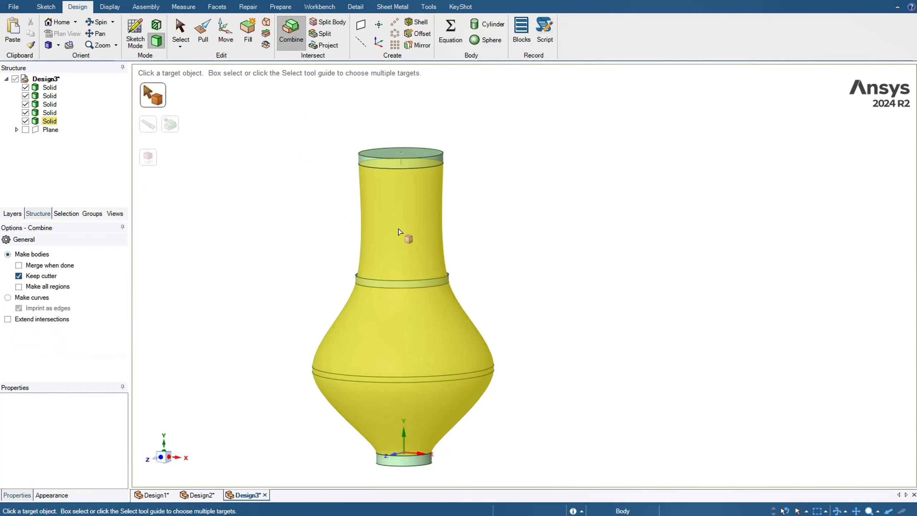
{"action": "left_click", "coordinate": [387, 230]}
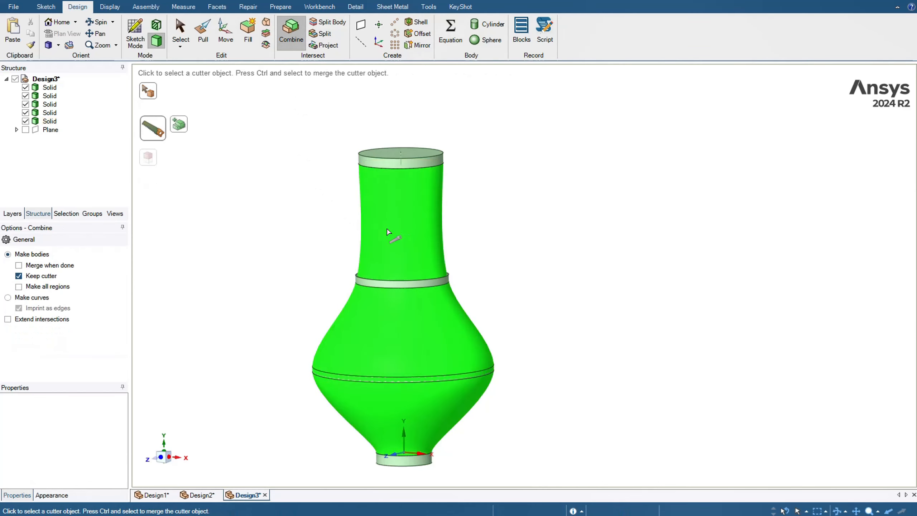
{"action": "left_click", "coordinate": [388, 286]}
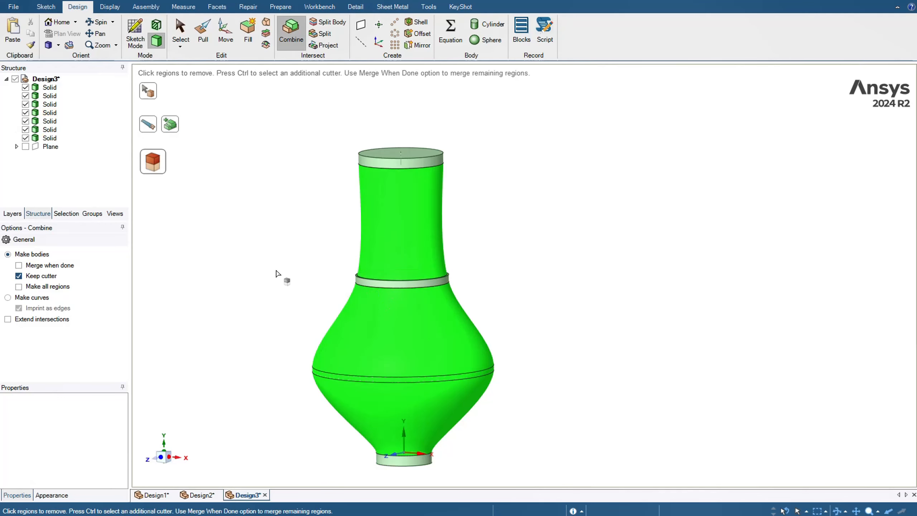
{"action": "left_click", "coordinate": [263, 269]}
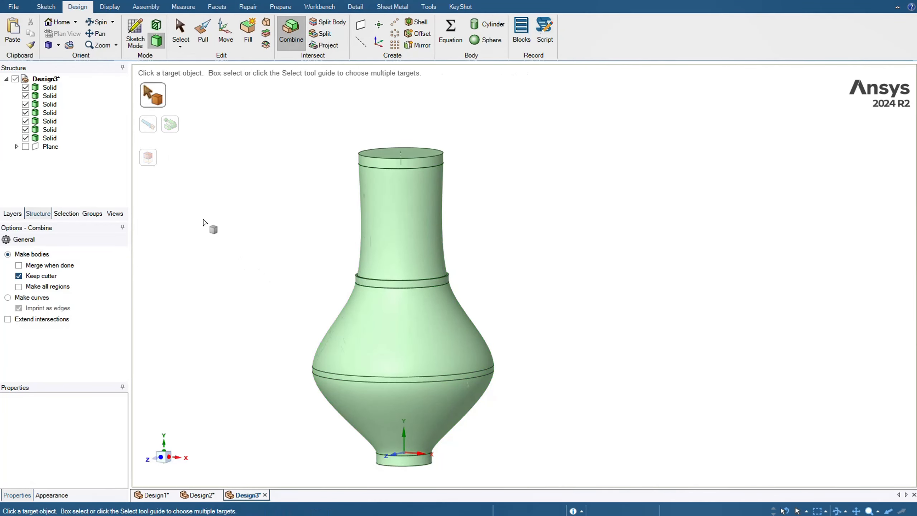
{"action": "left_click", "coordinate": [382, 334]}
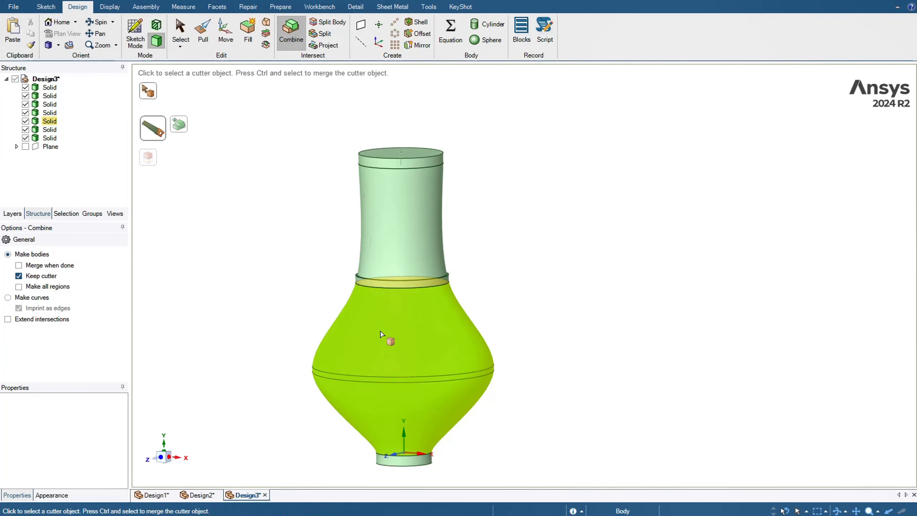
{"action": "left_click", "coordinate": [375, 381]}
{"action": "left_click", "coordinate": [264, 325]}
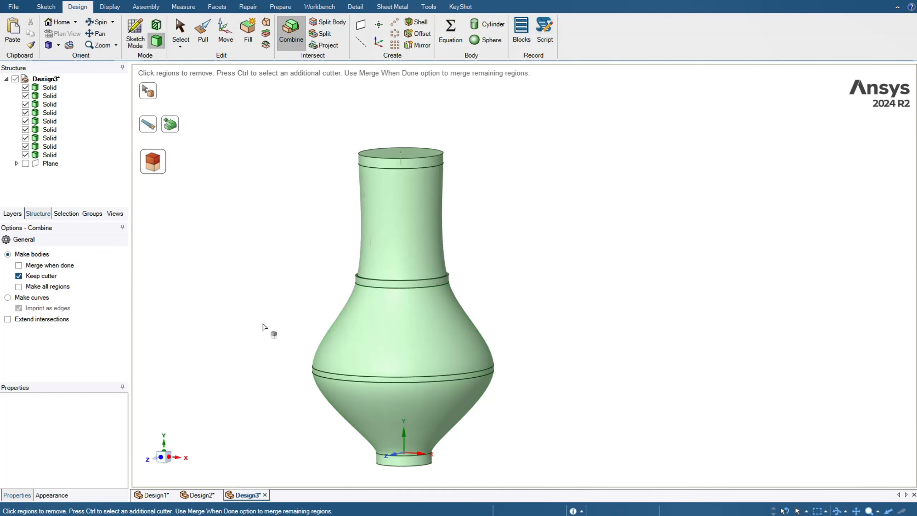
{"action": "key", "text": "Escape"}
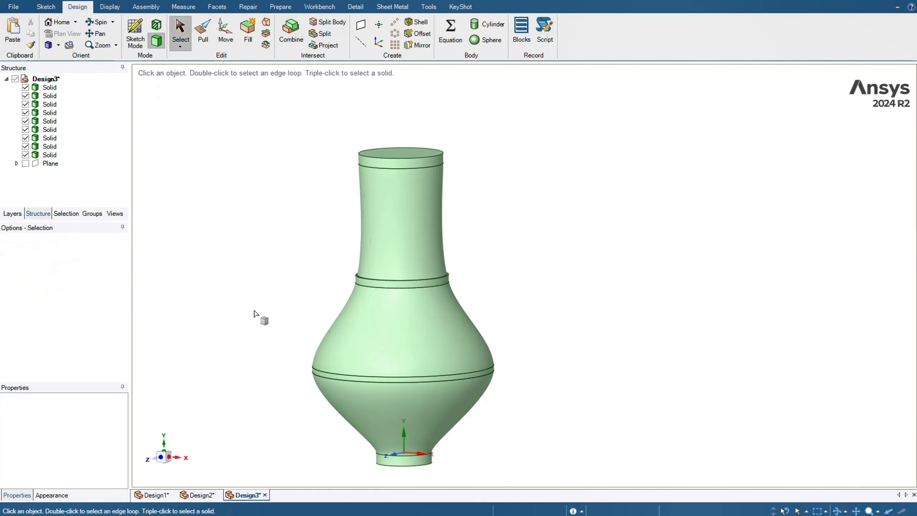
Examine the split bodies by selecting the upper, middle and lower blended sections and the topmost disc in turn.
{"action": "left_click", "coordinate": [380, 230]}
{"action": "left_click", "coordinate": [242, 233]}
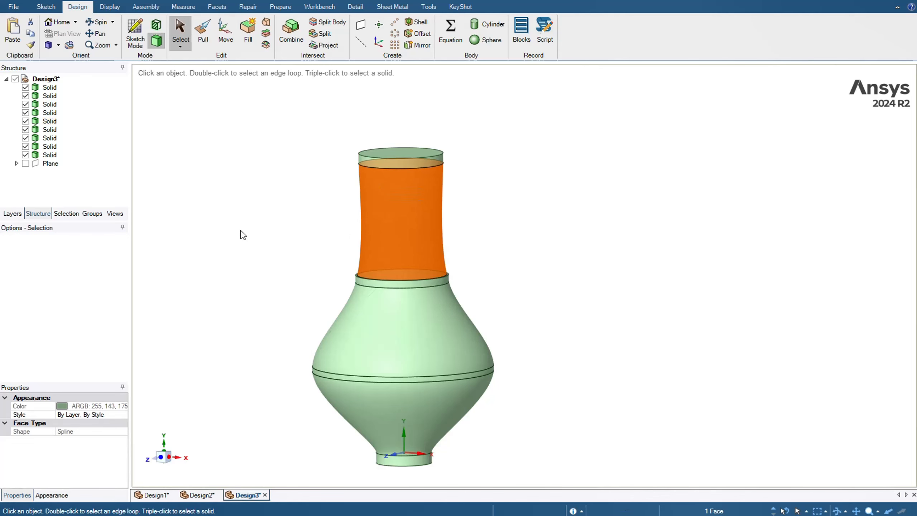
{"action": "left_click", "coordinate": [378, 339]}
{"action": "left_click", "coordinate": [280, 300]}
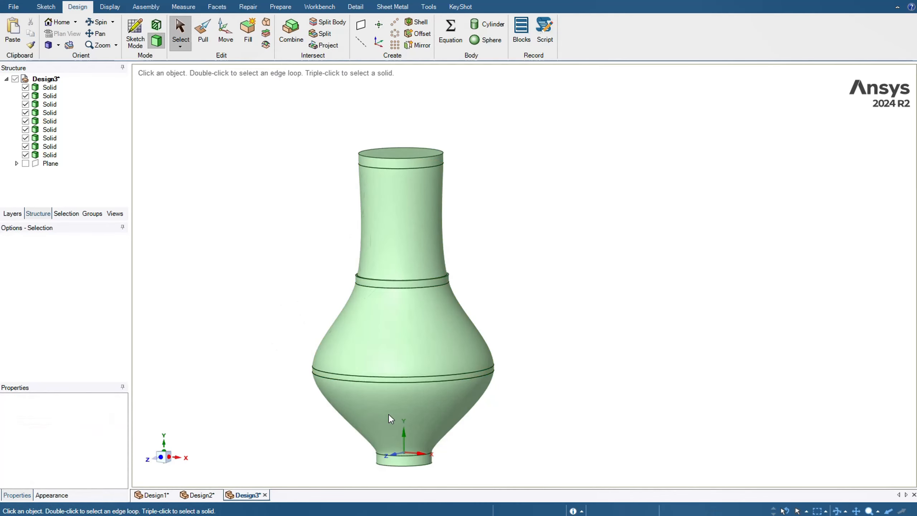
{"action": "left_click", "coordinate": [396, 415]}
{"action": "left_click", "coordinate": [275, 288]}
{"action": "middle_click_drag", "start_coordinate": [275, 288], "coordinate": [286, 296]}
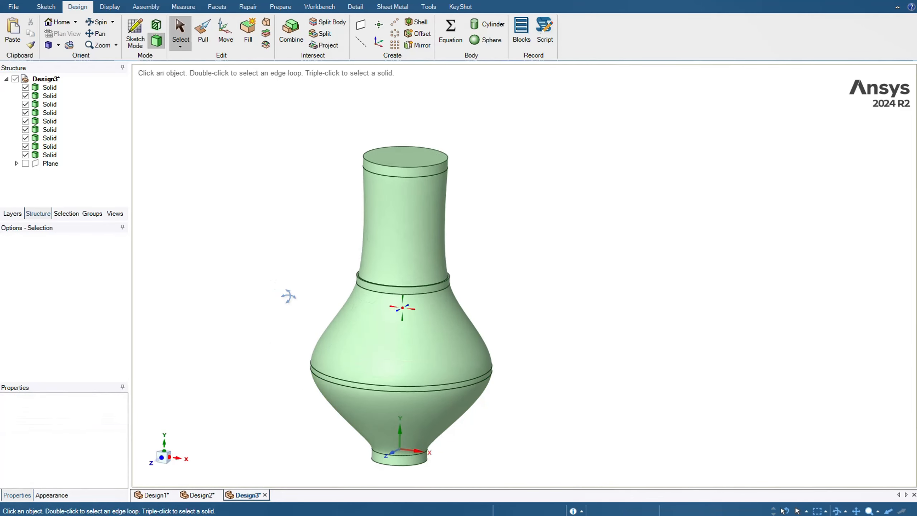
{"action": "left_click", "coordinate": [402, 171]}
{"action": "left_click", "coordinate": [270, 165]}
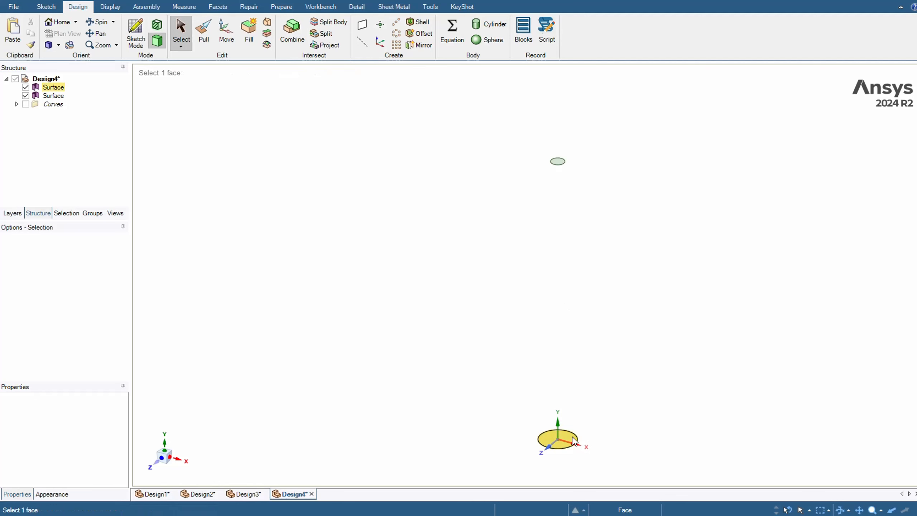
Try a Blend directly between the large lower and small upper circular surfaces without a curve, and clear the selection.
{"action": "left_click", "coordinate": [269, 25]}
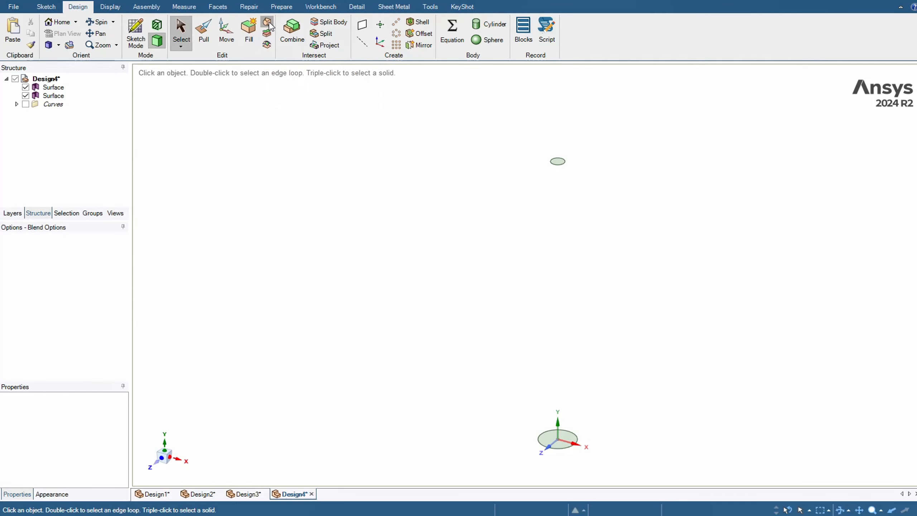
{"action": "left_click", "coordinate": [561, 446]}
{"action": "left_click", "coordinate": [558, 163]}
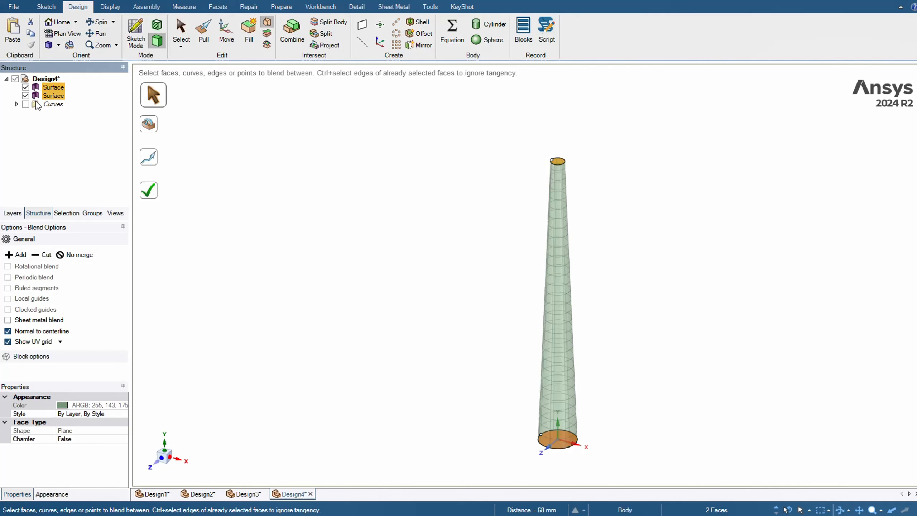
{"action": "left_click", "coordinate": [287, 201]}
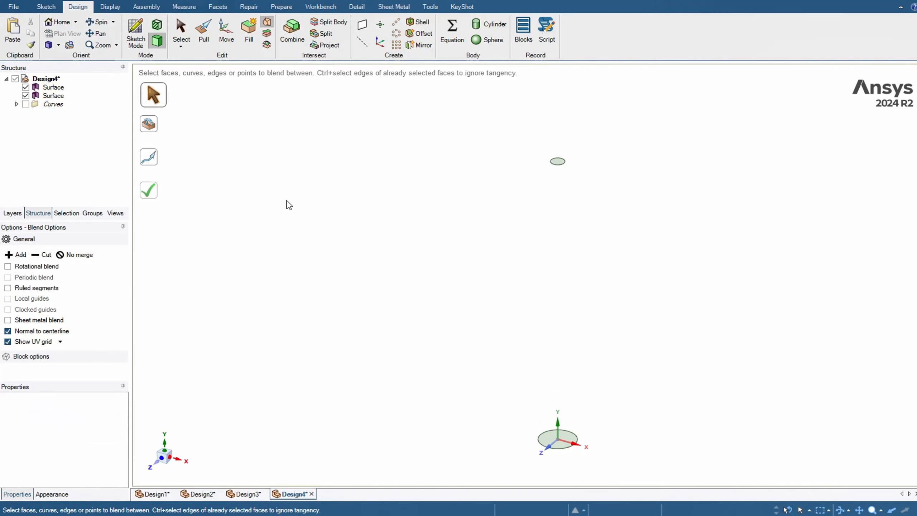
Show the hidden curve and try it as a guide curve for a Blend between the two circular surfaces.
{"action": "left_click", "coordinate": [26, 104]}
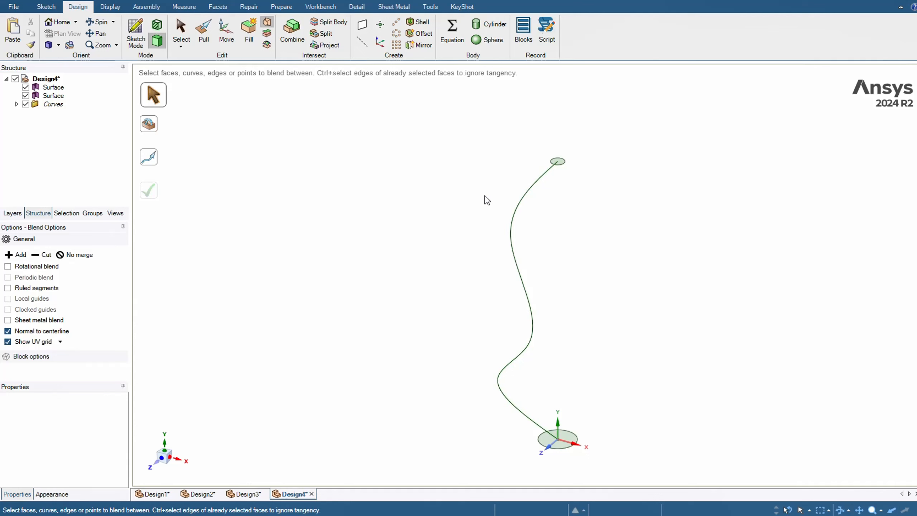
{"action": "left_click", "coordinate": [567, 435]}
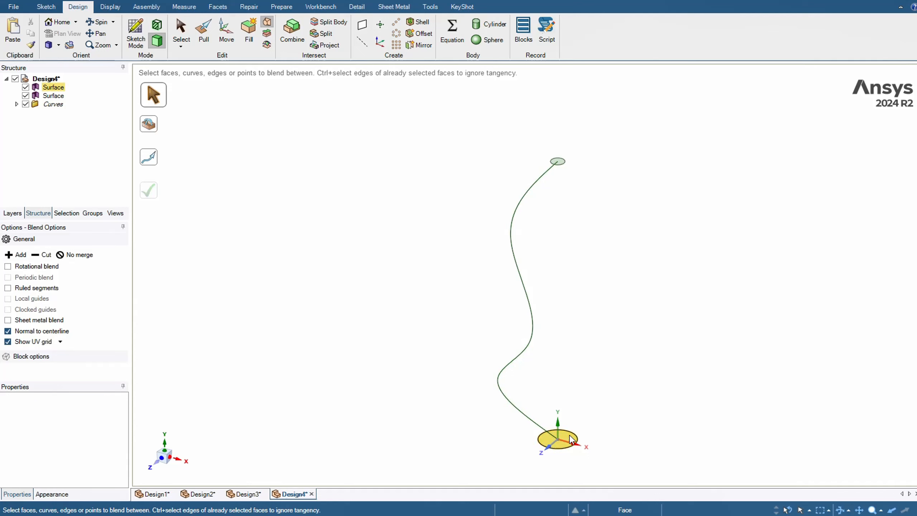
{"action": "left_click", "coordinate": [565, 159]}
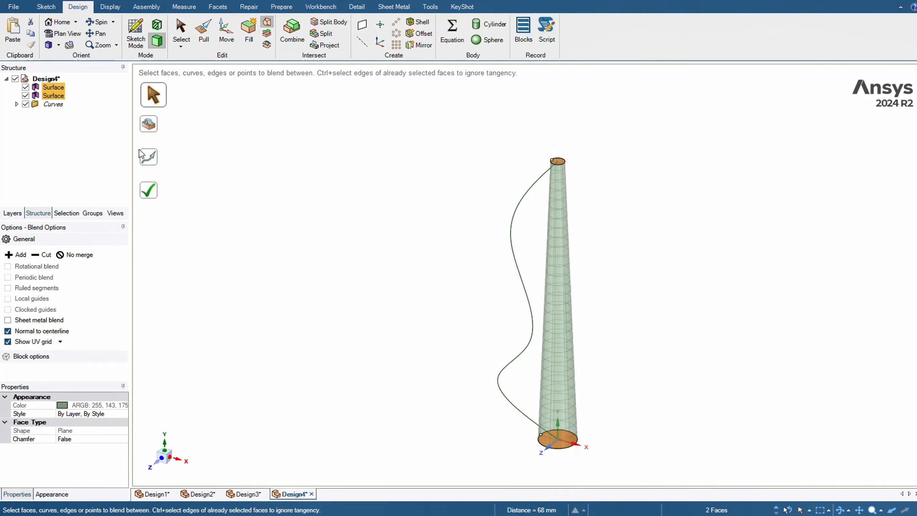
{"action": "left_click", "coordinate": [148, 124]}
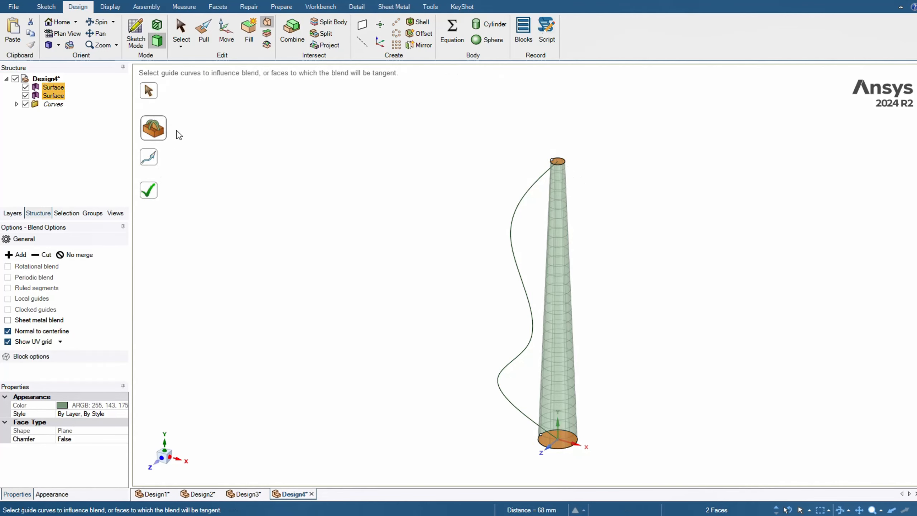
{"action": "left_click", "coordinate": [516, 224]}
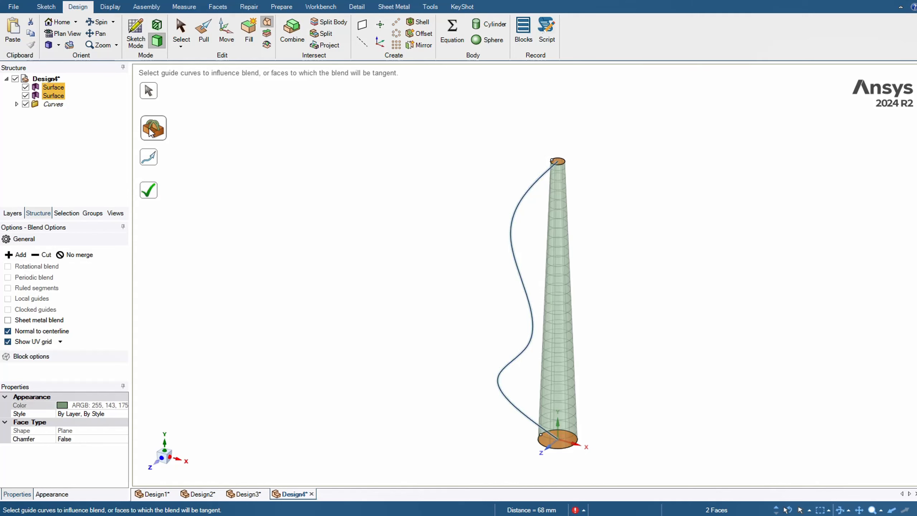
Create the blend solid with the wavy curve as its centerline and inspect its small upper end.
{"action": "left_click", "coordinate": [161, 164]}
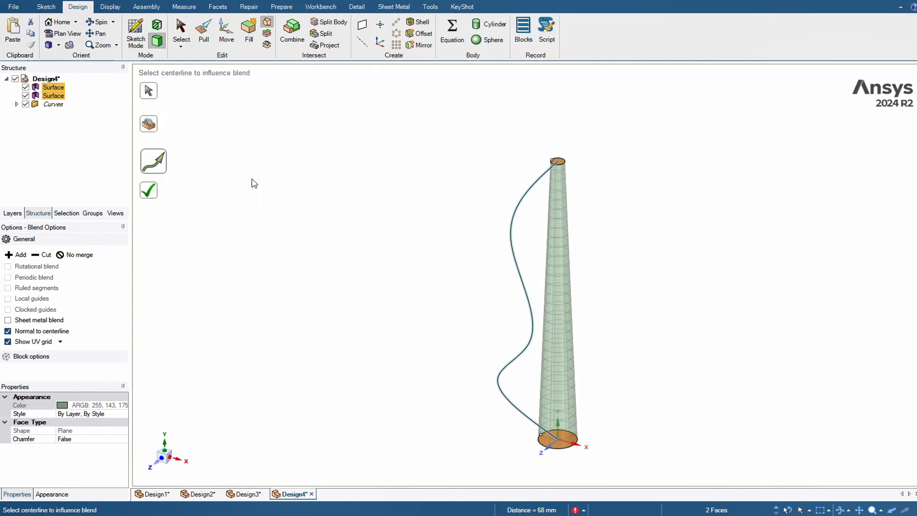
{"action": "left_click", "coordinate": [512, 249]}
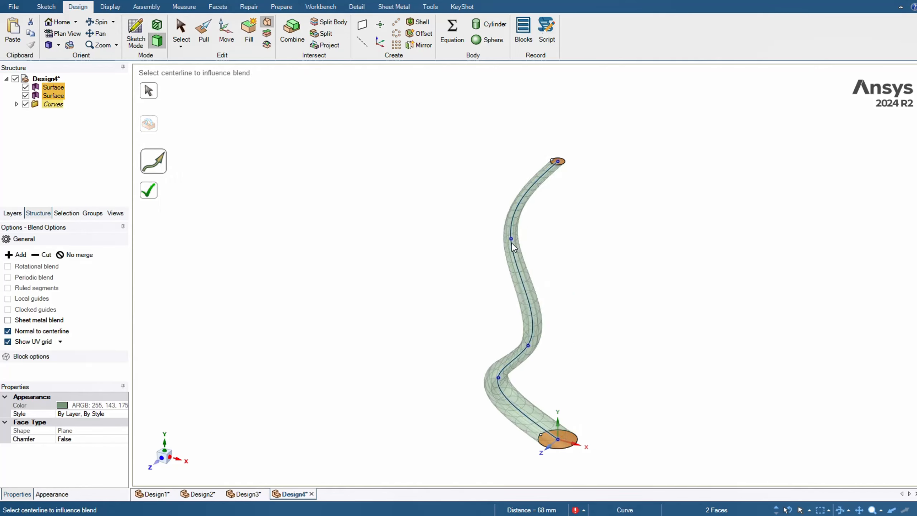
{"action": "left_click", "coordinate": [154, 194]}
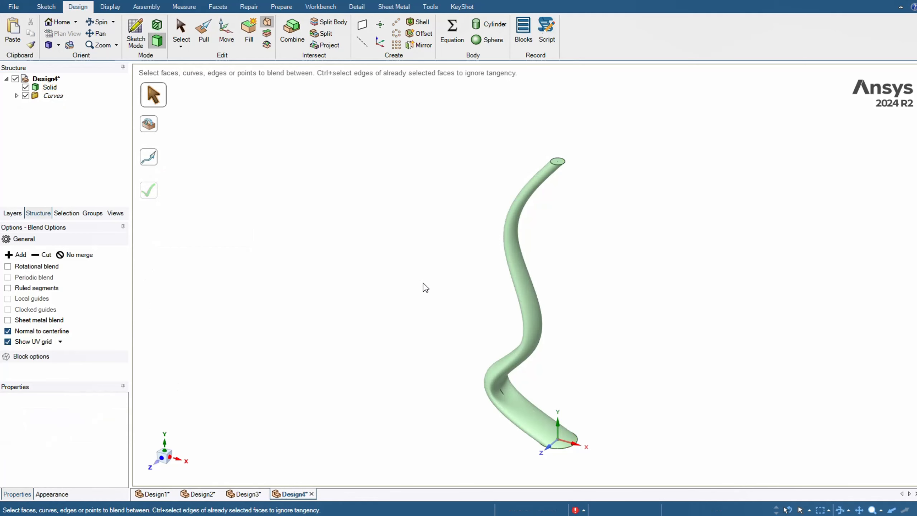
{"action": "middle_click_drag", "start_coordinate": [625, 454], "coordinate": [680, 361]}
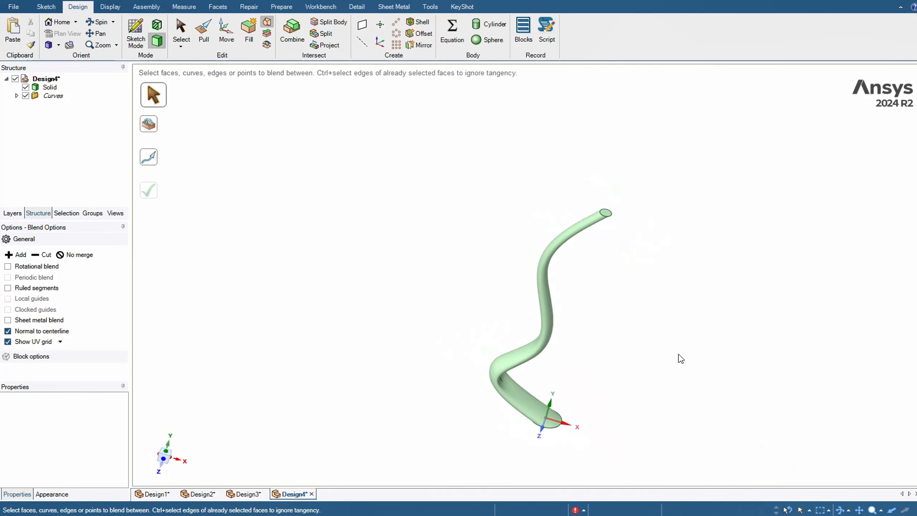
{"action": "scroll", "coordinate": [595, 220], "scroll_direction": "up", "scroll_amount": 4}
{"action": "scroll", "coordinate": [609, 222], "scroll_direction": "up", "scroll_amount": 6}
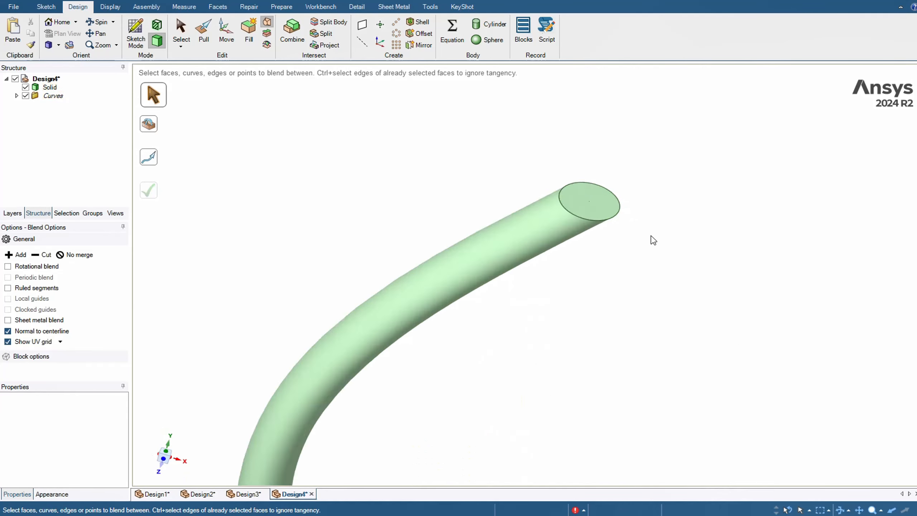
{"action": "key", "text": "h"}
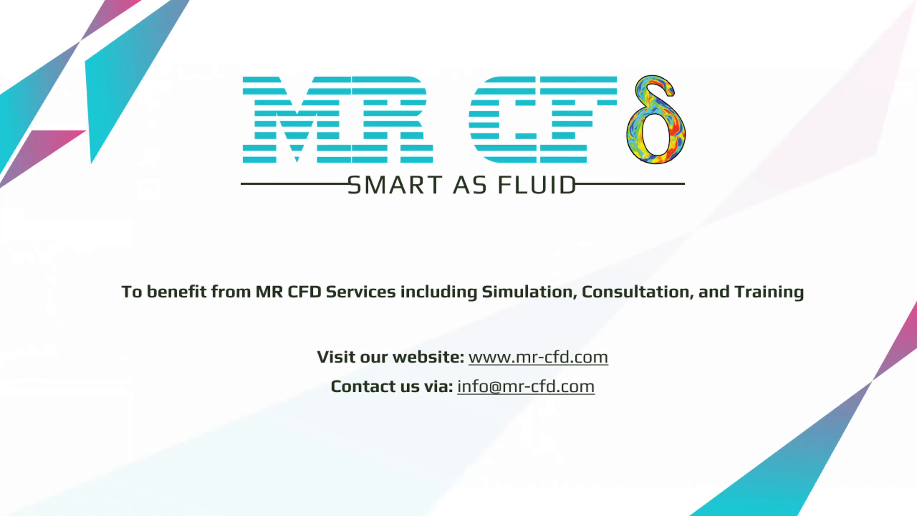